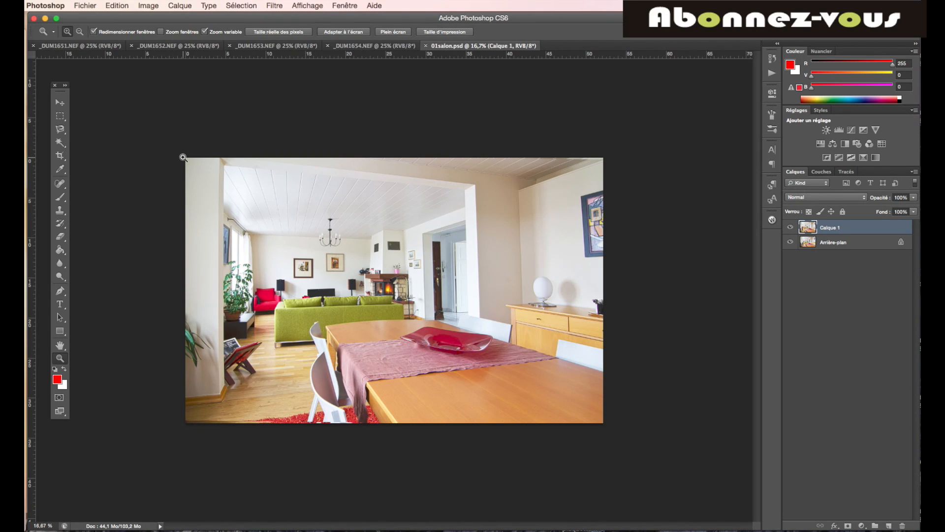
# - Review the four bracketed exposures of the living room, from _DUM1651.NEF to _DUM1654.NEF, one after another
pyautogui.click(104, 48)
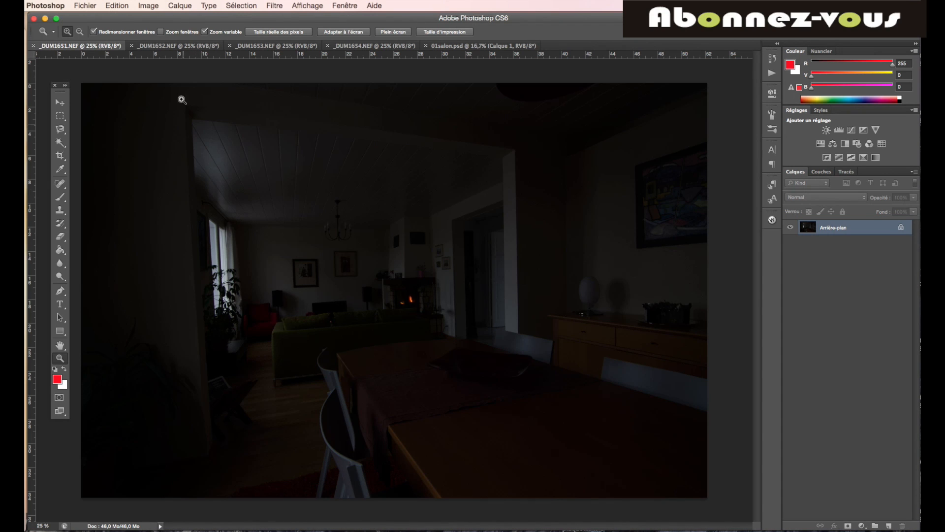
pyautogui.click(182, 46)
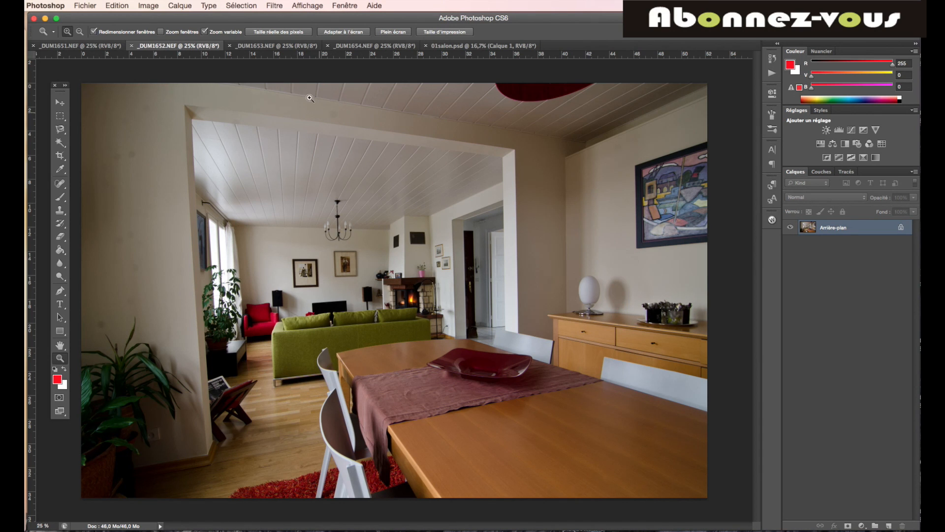
pyautogui.click(278, 46)
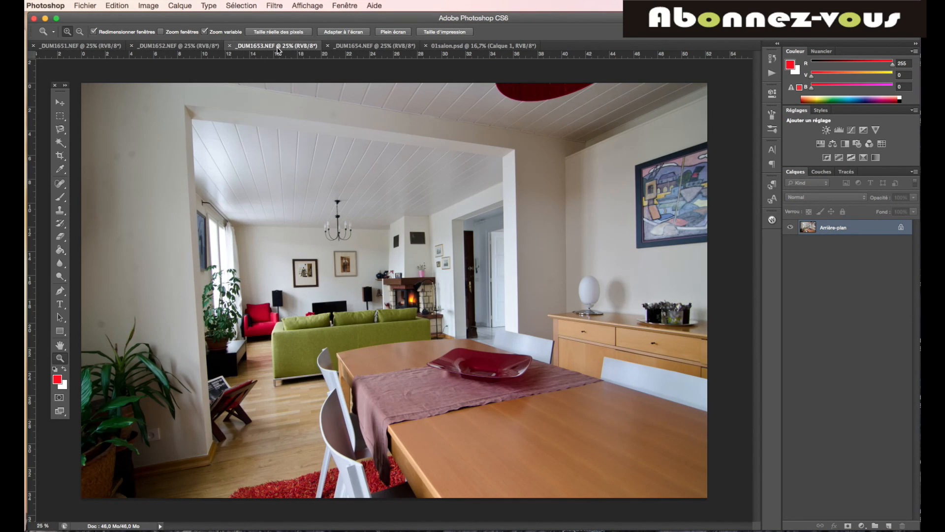
pyautogui.click(353, 47)
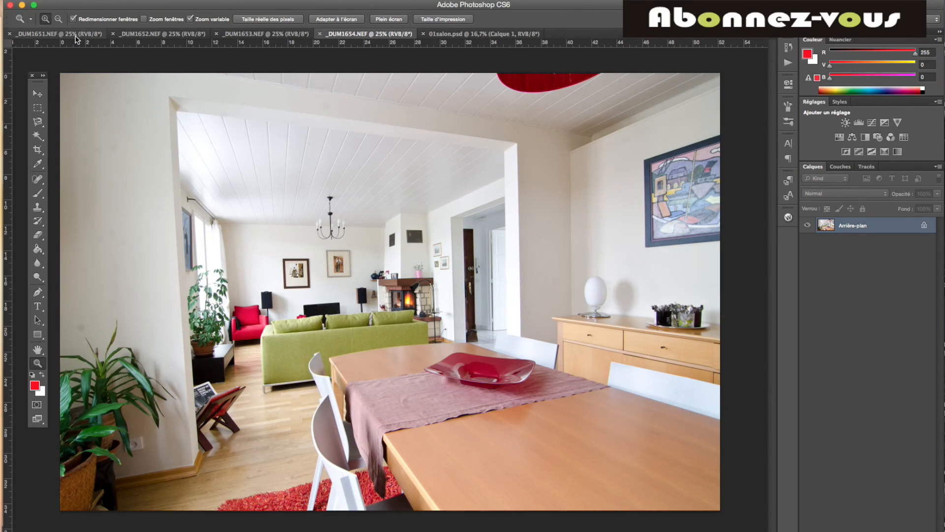
# - From the darkest exposure, start an HDR Pro merge and add all open files as source images
pyautogui.hotkey('ctrl', 'shift', 'Tab')
pyautogui.hotkey('ctrl', 'shift', 'Tab')
pyautogui.hotkey('ctrl', 'shift', 'Tab')
pyautogui.click(61, 0)
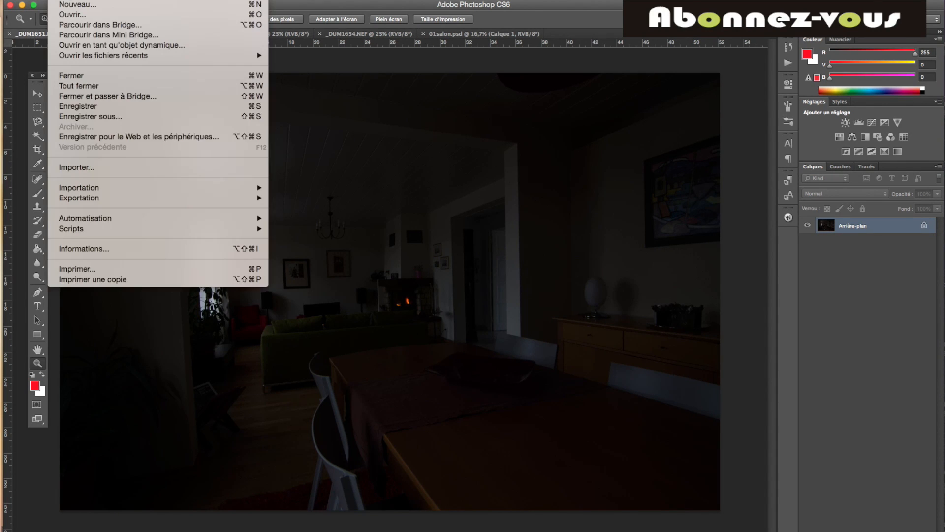
pyautogui.moveTo(180, 217)
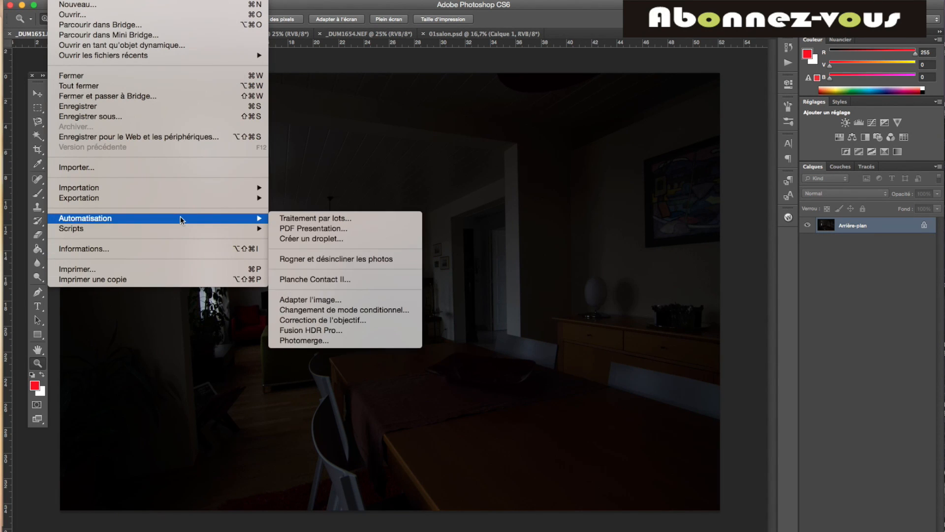
pyautogui.click(318, 331)
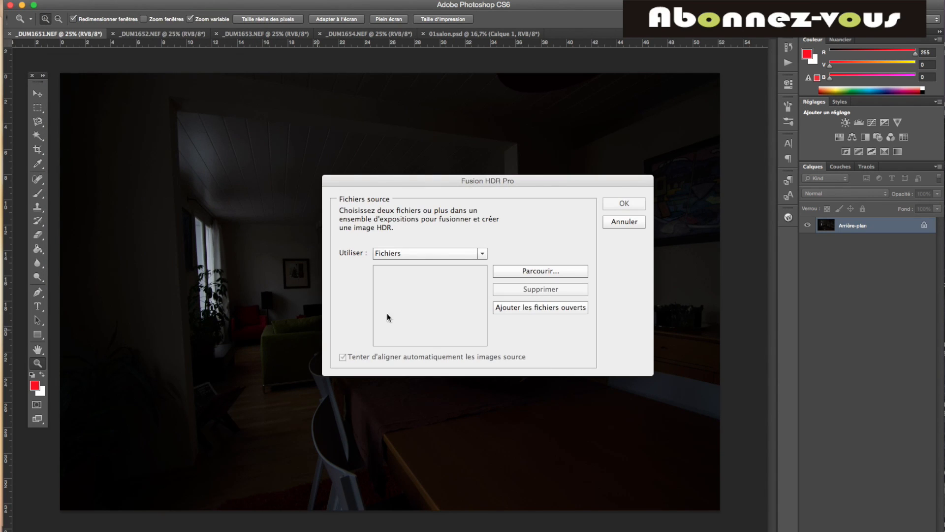
pyautogui.click(575, 307)
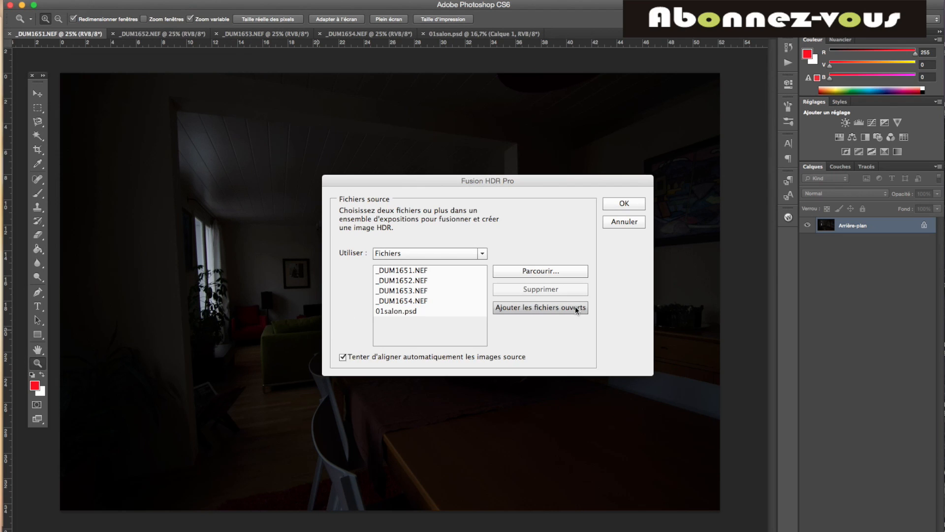
# - Remove 01salon.psd from the source files and run the HDR merge on the four NEF exposures
pyautogui.click(394, 309)
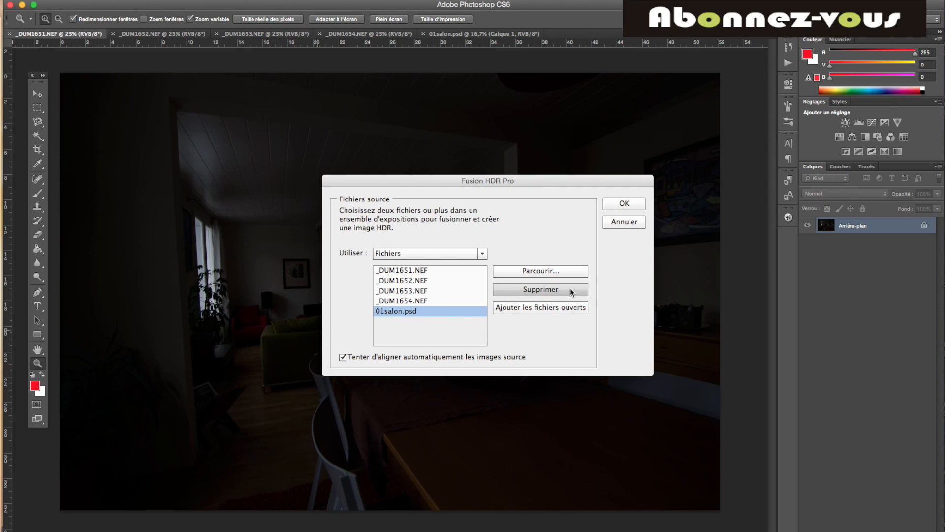
pyautogui.click(531, 293)
pyautogui.click(630, 203)
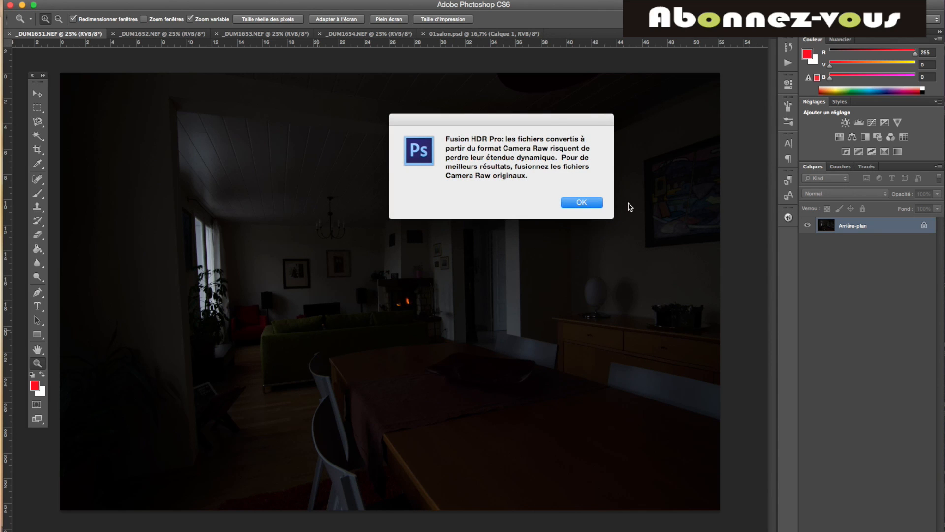
pyautogui.click(597, 204)
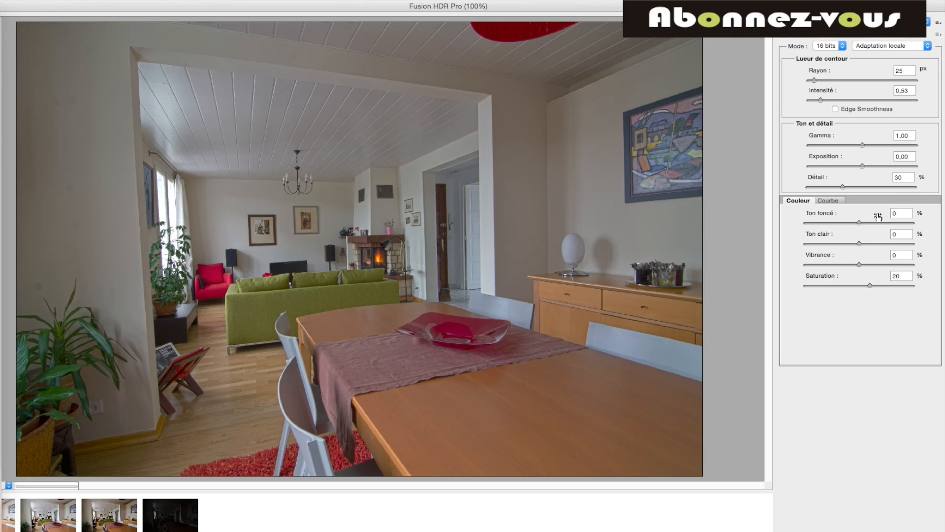
# - Set the HDR edge glow to a radius of 31 px and a strength of 0.61
pyautogui.moveTo(815, 80); pyautogui.dragTo(874, 100)
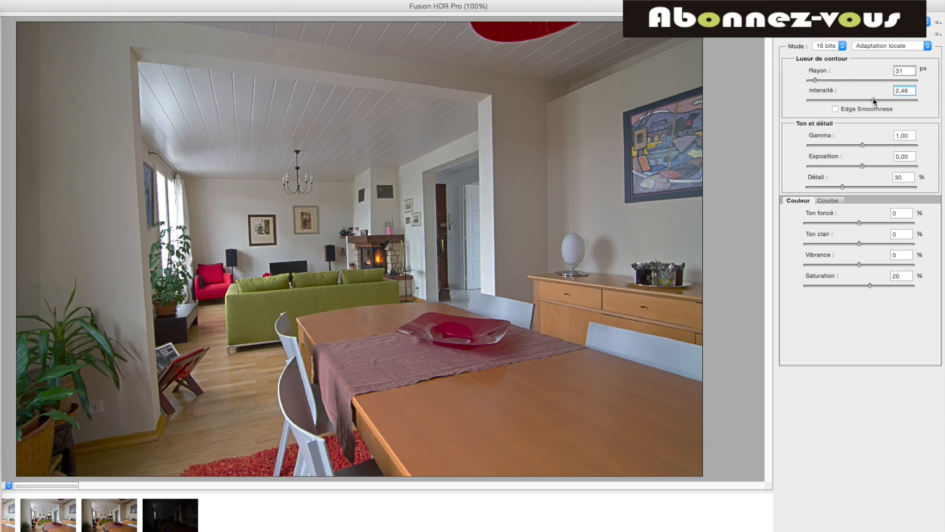
pyautogui.moveTo(872, 97); pyautogui.dragTo(847, 98)
pyautogui.click(823, 100)
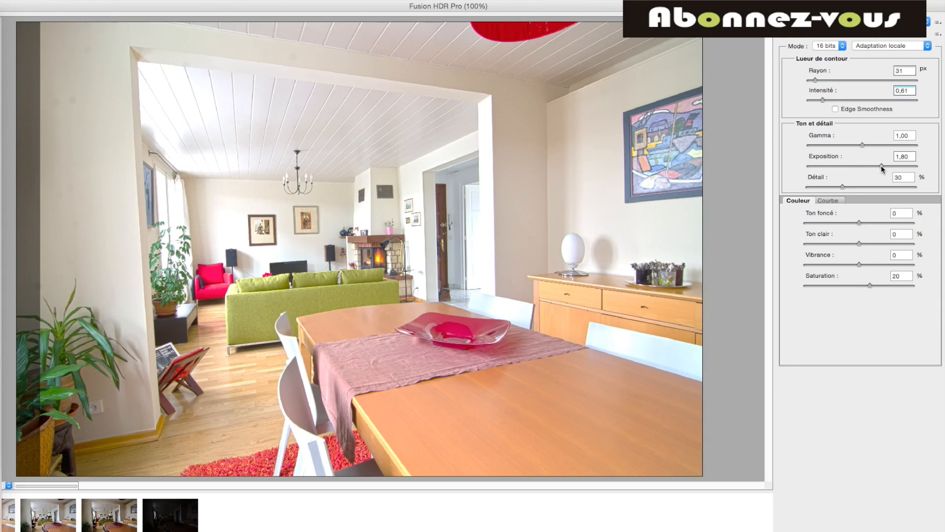
# - Set exposure to 1.50, gamma to 1.25 and detail to 40%, and generate the merged HDR image
pyautogui.moveTo(880, 165); pyautogui.dragTo(854, 145)
pyautogui.click(843, 187)
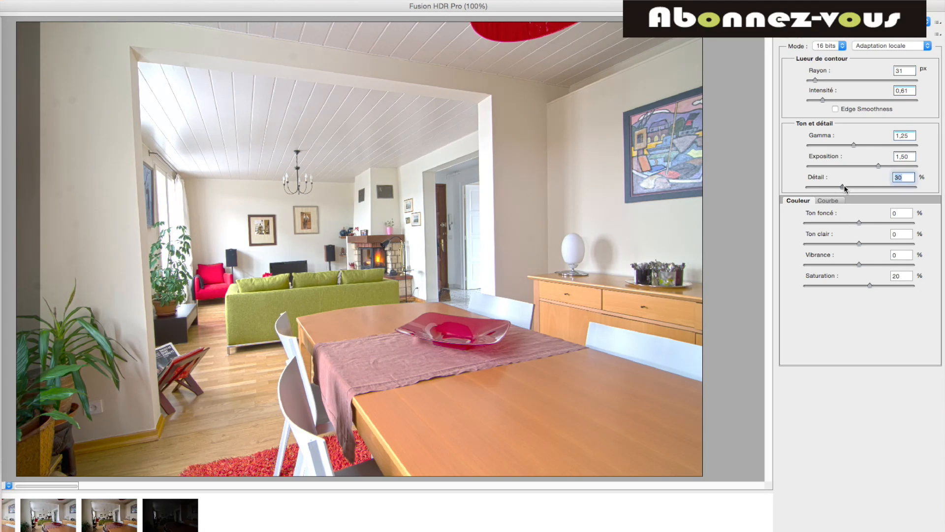
pyautogui.moveTo(844, 185)
pyautogui.mouseDown()
pyautogui.moveTo(906, 190)
pyautogui.moveTo(845, 192)
pyautogui.mouseUp()
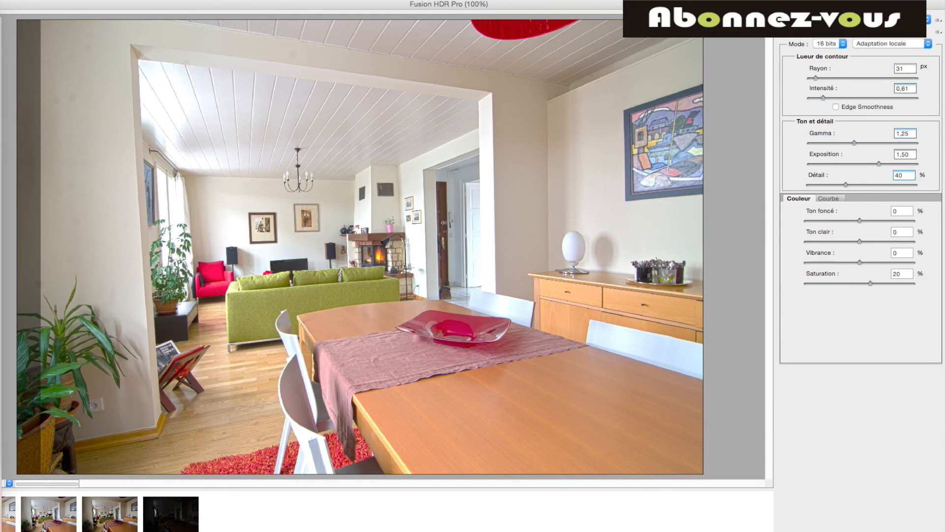
pyautogui.press('Return')
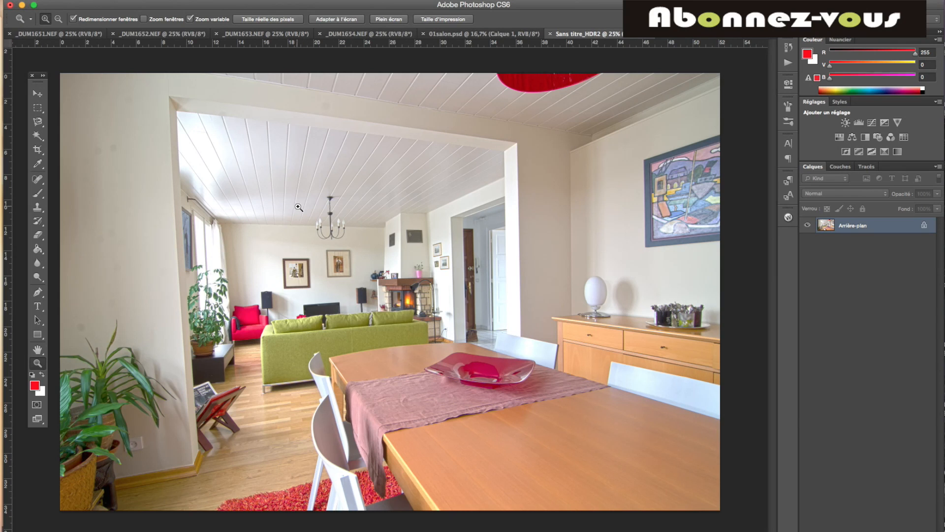
# - Convert the merged image's locked background into the regular layer Calque 0 and duplicate it
pyautogui.doubleClick(925, 230)
pyautogui.click(590, 244)
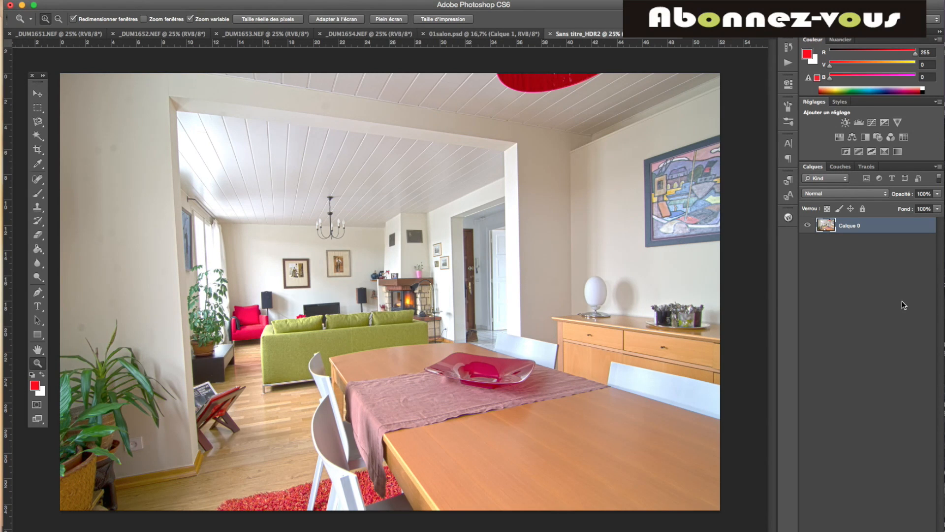
pyautogui.hotkey('ctrl', 'j')
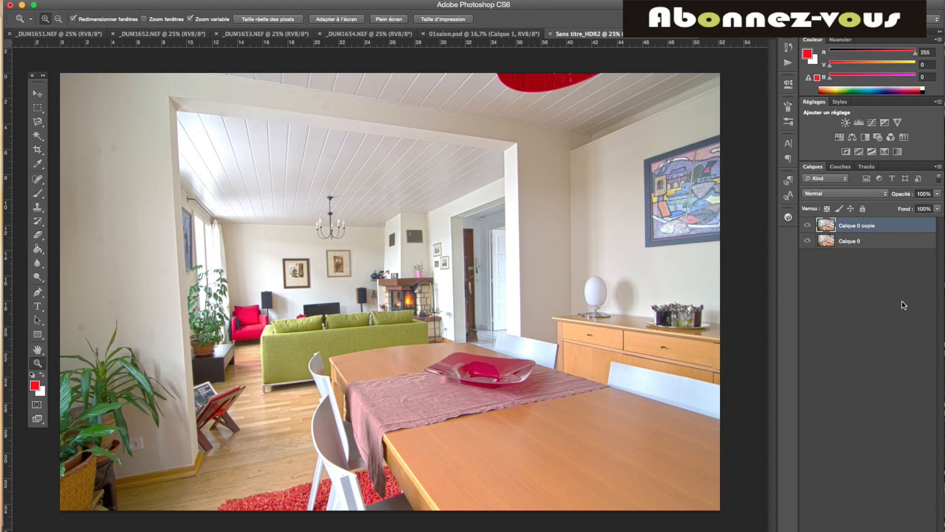
# - Apply a Brightness/Contrast adjustment to the duplicate layer with brightness 45 and a raised contrast
pyautogui.moveTo(611, 7); pyautogui.dragTo(610, 7)
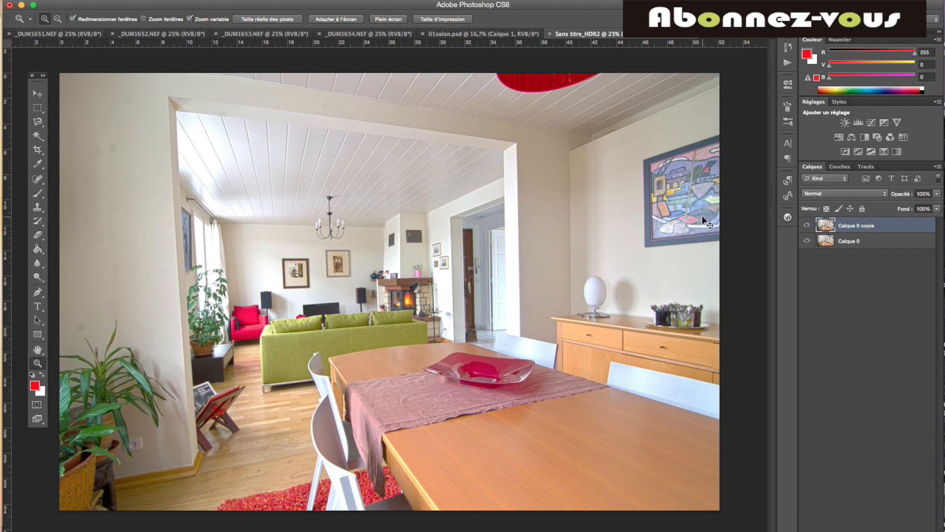
pyautogui.press('super+b')
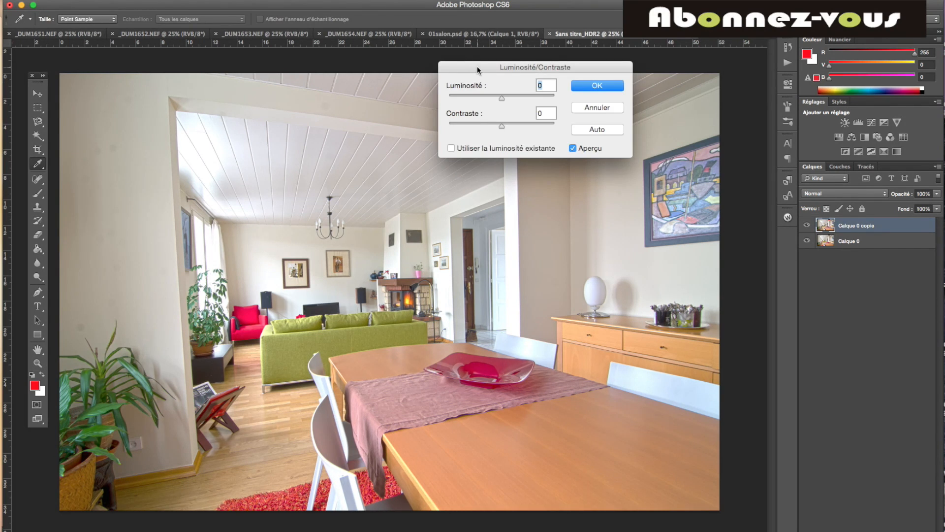
pyautogui.moveTo(503, 99); pyautogui.dragTo(515, 99)
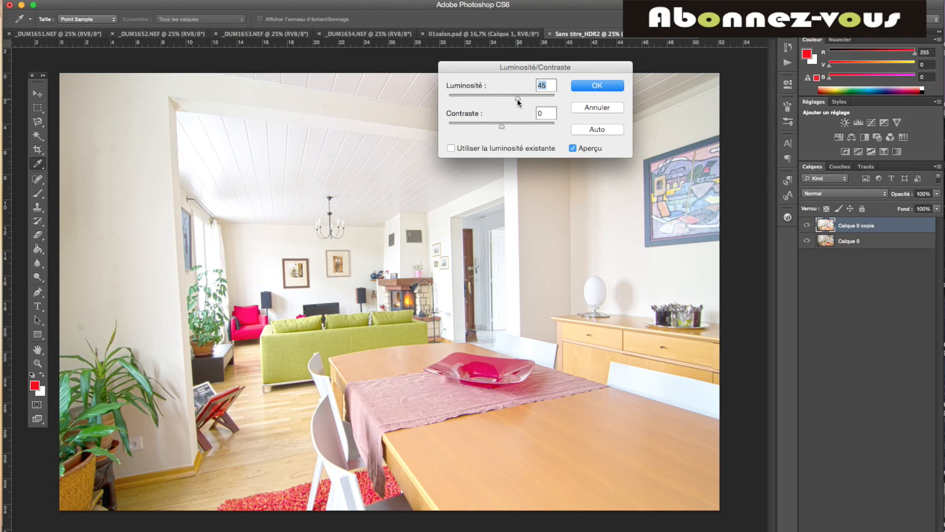
pyautogui.moveTo(504, 126); pyautogui.dragTo(515, 126)
pyautogui.moveTo(514, 126); pyautogui.dragTo(517, 129)
pyautogui.click(611, 87)
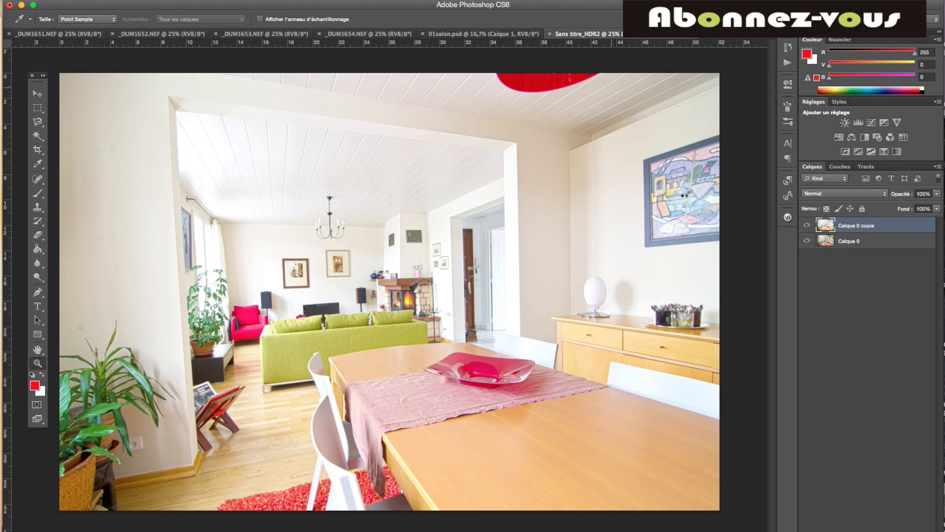
# - Rename the brightened duplicate layer as Murs
pyautogui.doubleClick(858, 226)
pyautogui.write('Murs')
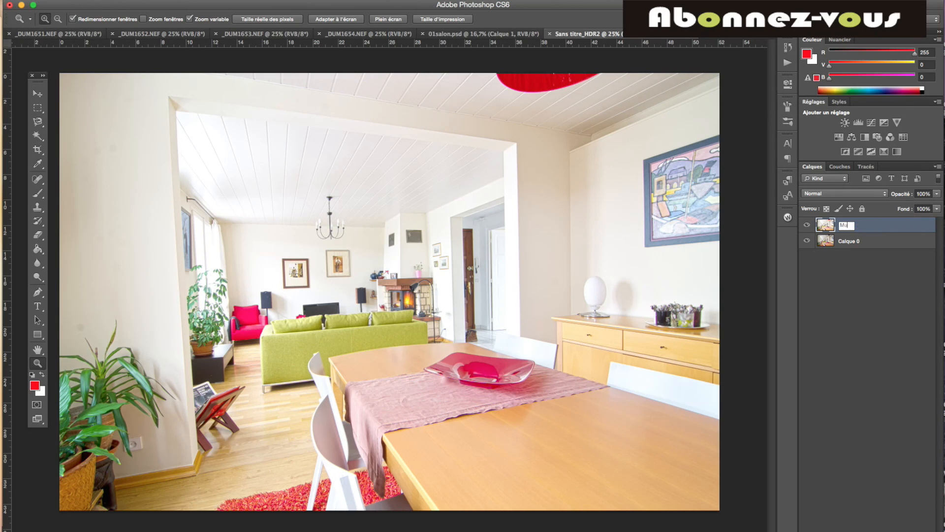
pyautogui.press('Return')
# - Toggle the Murs layer's visibility to compare the image before and after brightening, leaving the layer shown
pyautogui.click(807, 226)
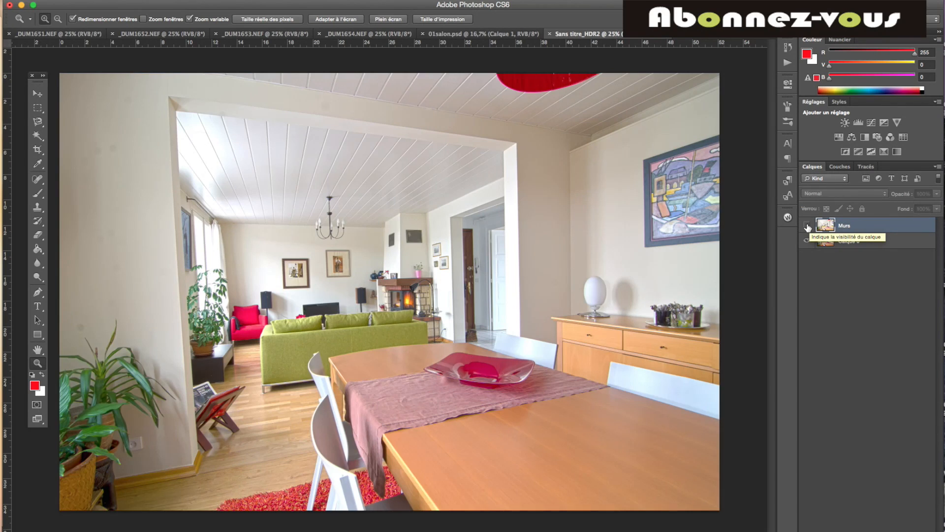
pyautogui.click(807, 226)
pyautogui.click(808, 226)
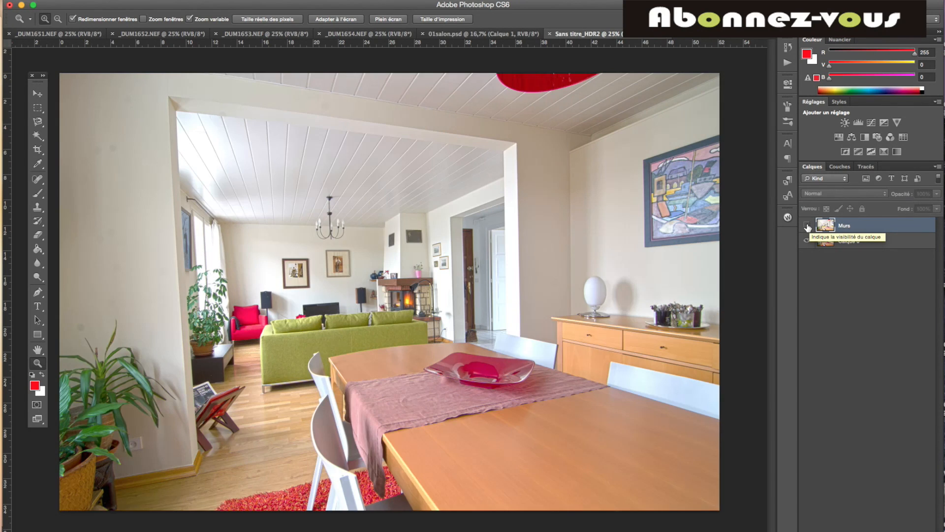
pyautogui.click(808, 226)
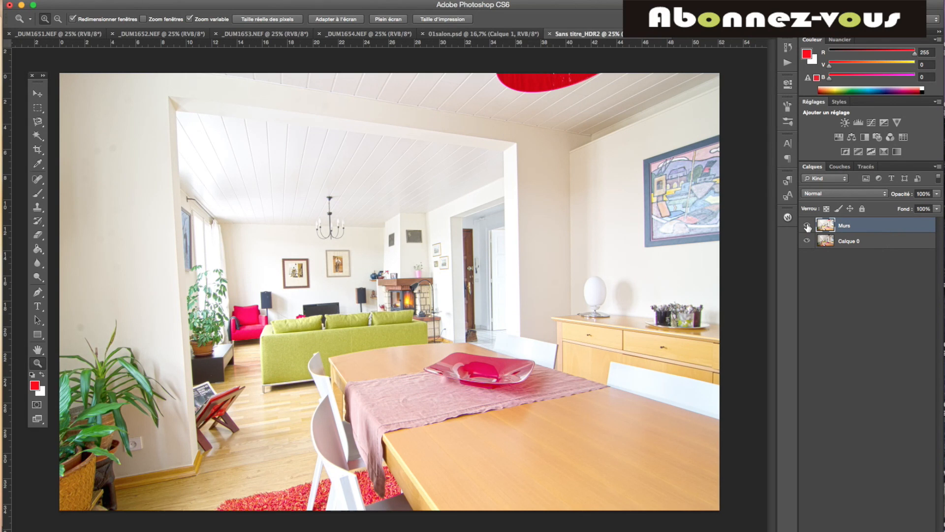
pyautogui.click(807, 226)
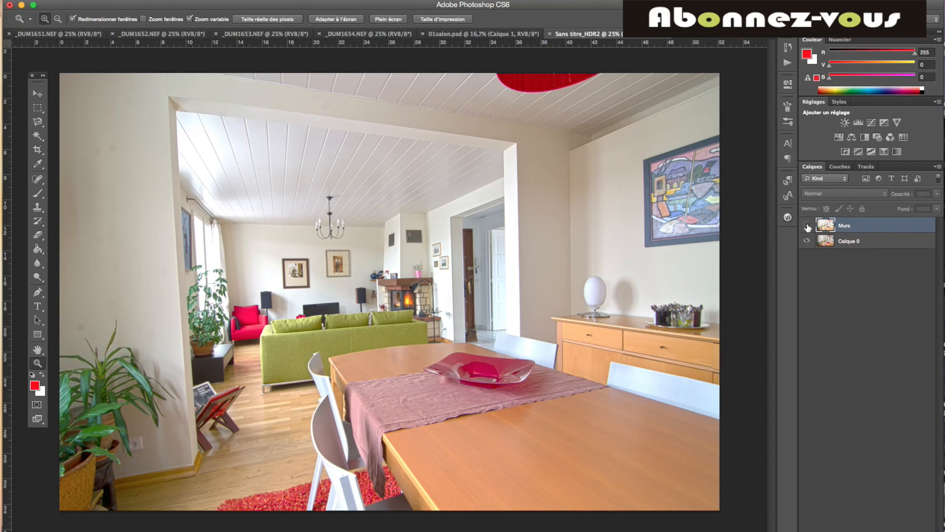
pyautogui.click(807, 226)
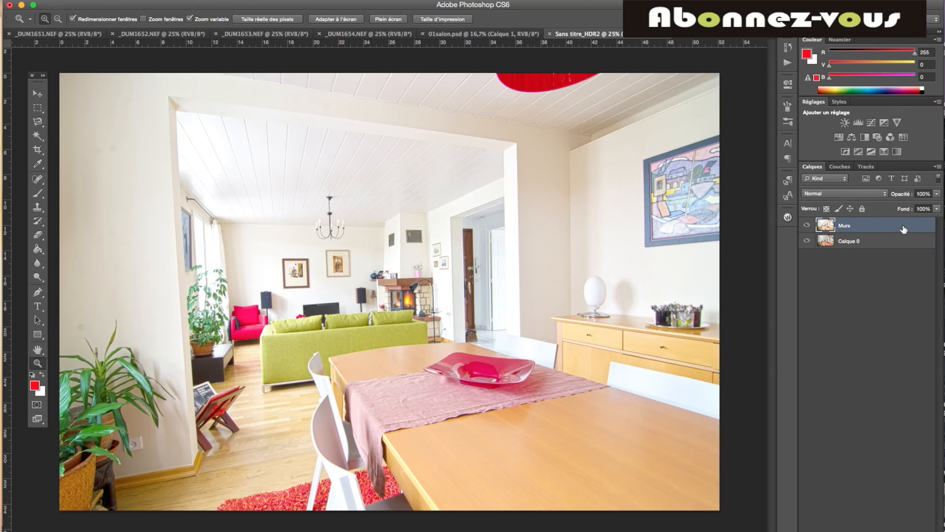
# - Duplicate the Murs layer and apply Levels to the copy with input values 11, 0.80 and 245
pyautogui.press('super+j')
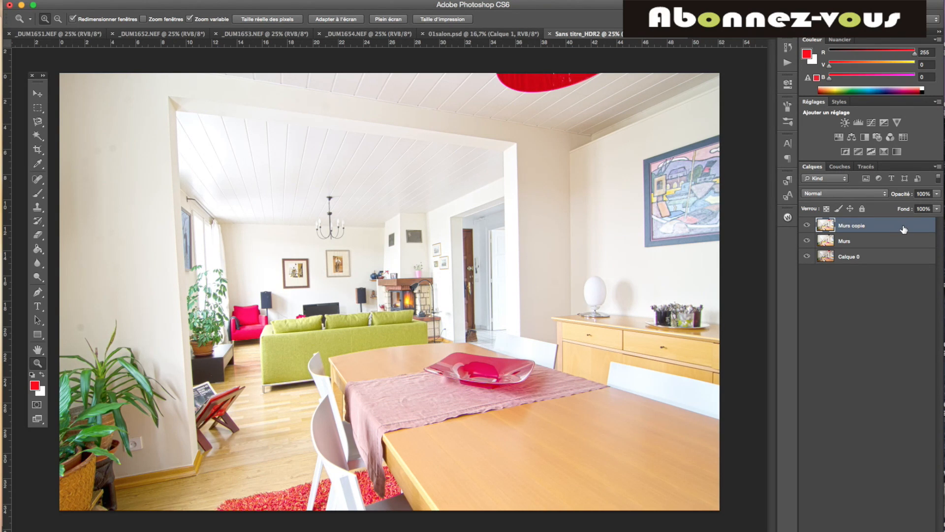
pyautogui.press('super+l')
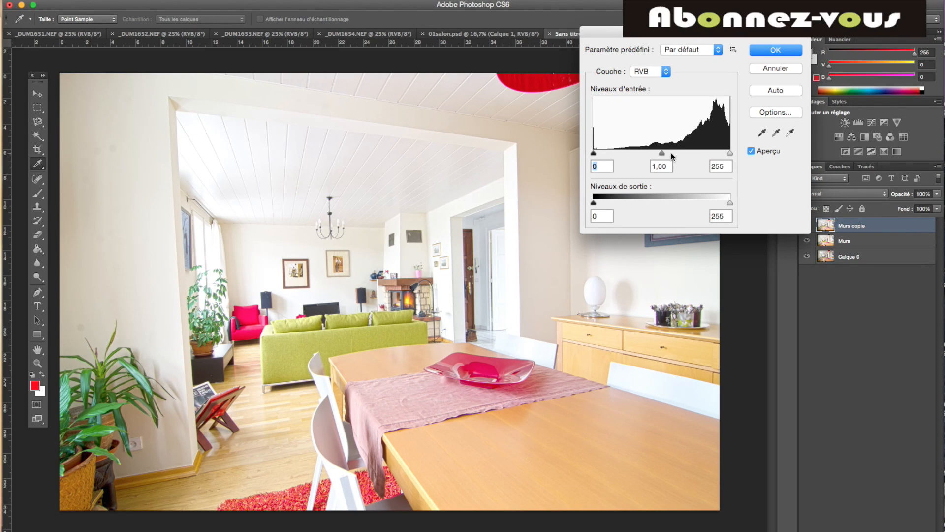
pyautogui.moveTo(665, 153); pyautogui.dragTo(671, 154)
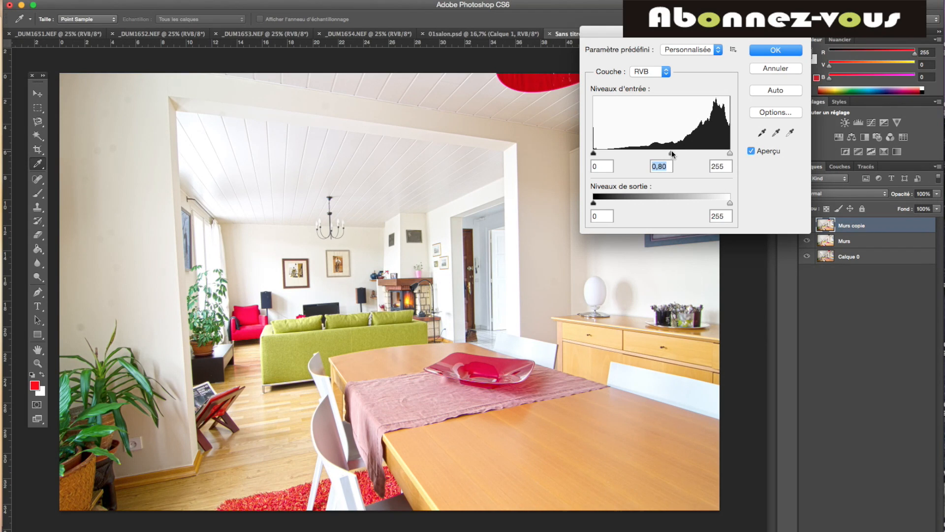
pyautogui.moveTo(593, 154); pyautogui.dragTo(598, 152)
pyautogui.moveTo(729, 153); pyautogui.dragTo(724, 153)
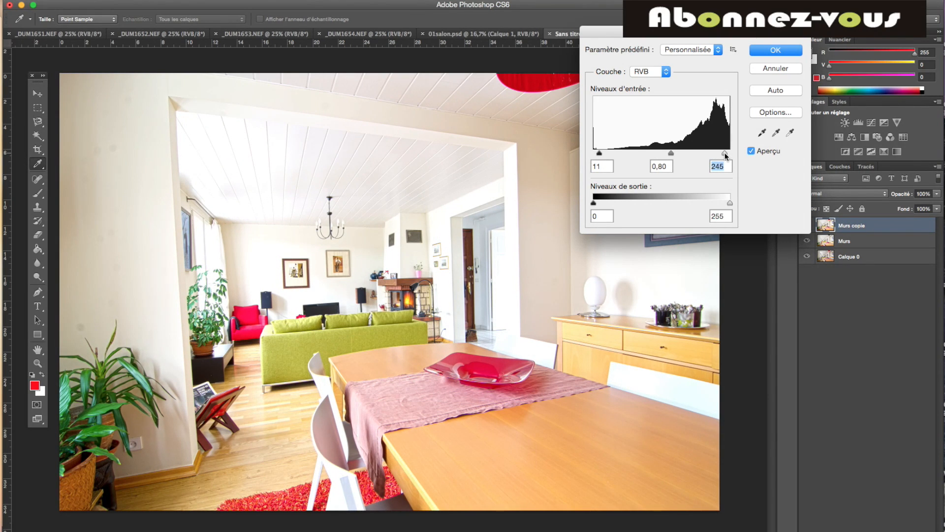
pyautogui.click(786, 47)
pyautogui.press('z')
# - Toggle the Murs copie layer's visibility to compare the image with and without Levels, leaving the layer shown
pyautogui.click(807, 225)
pyautogui.click(808, 226)
pyautogui.click(807, 226)
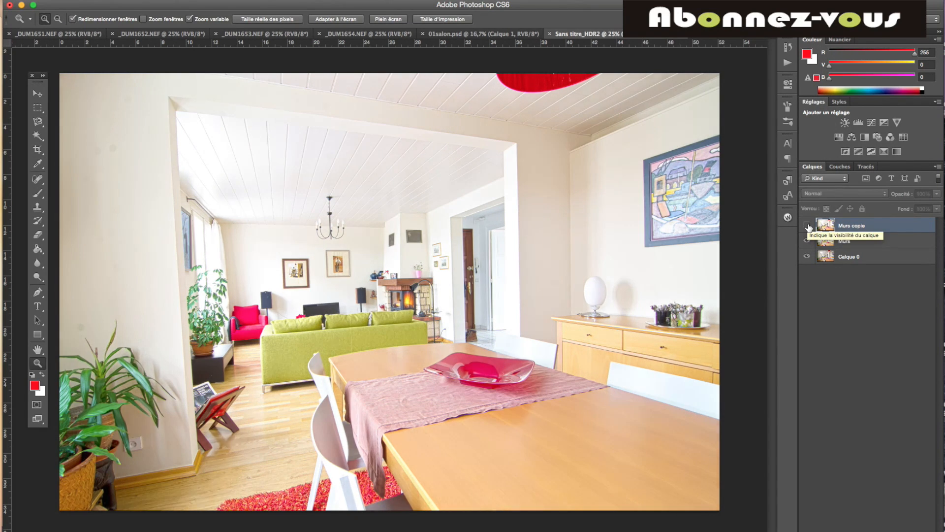
pyautogui.click(808, 226)
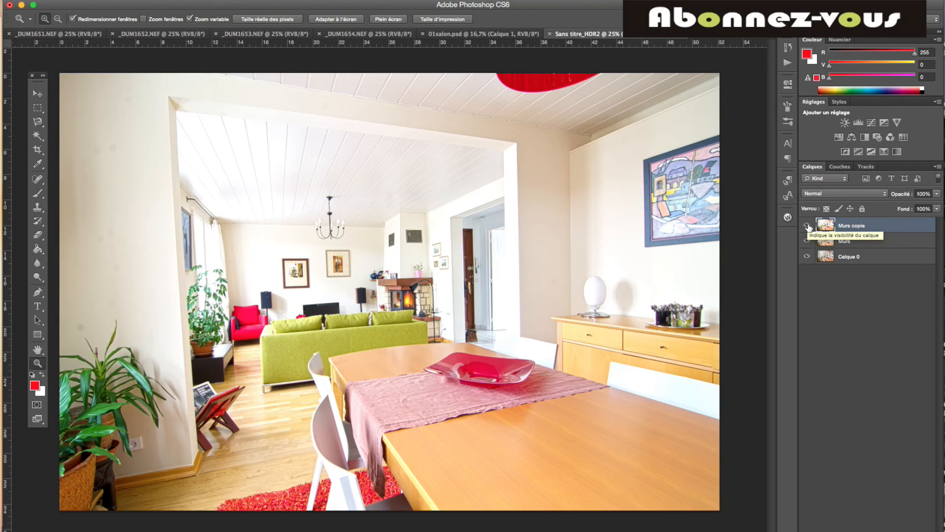
pyautogui.click(808, 226)
pyautogui.click(807, 226)
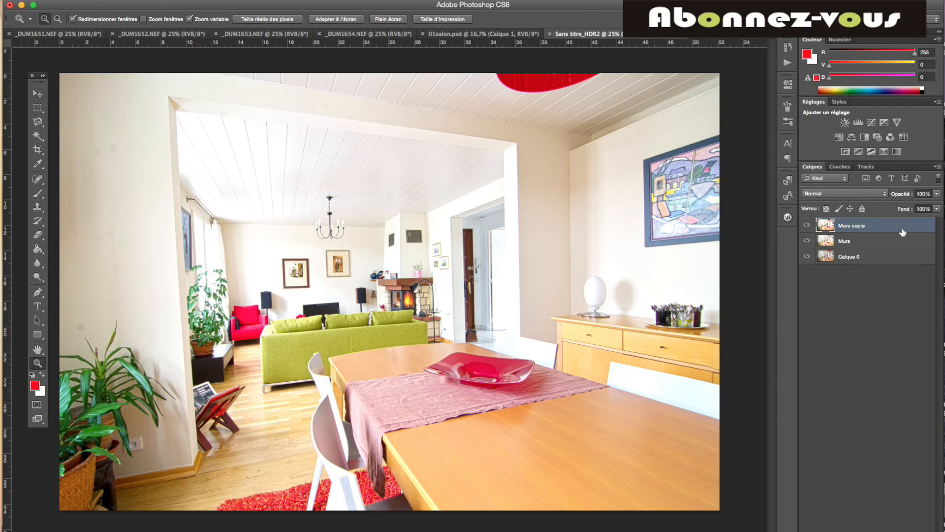
# - Compare the image with and without the Murs copie layer, and rename that layer as Piece
pyautogui.click(808, 226)
pyautogui.click(808, 226)
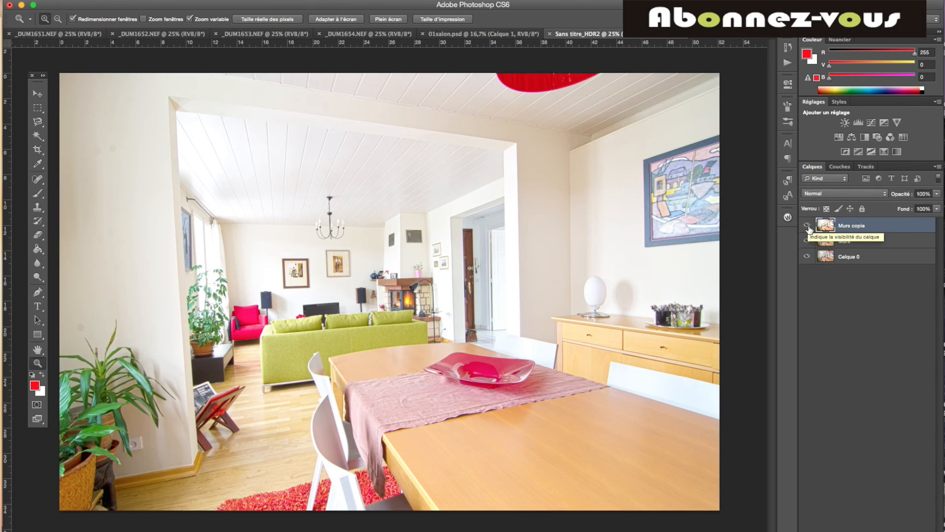
pyautogui.click(807, 226)
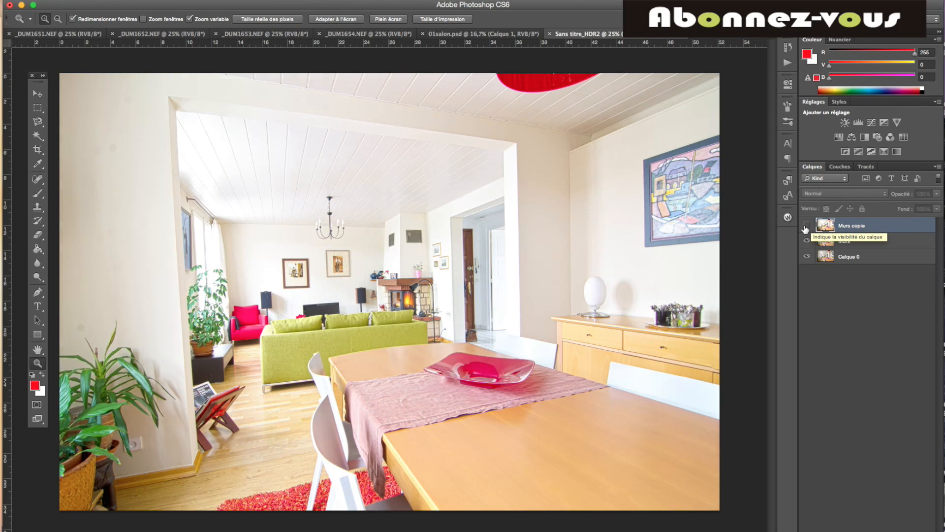
pyautogui.click(807, 226)
pyautogui.doubleClick(850, 225)
pyautogui.write('Piec')
pyautogui.press('Return')
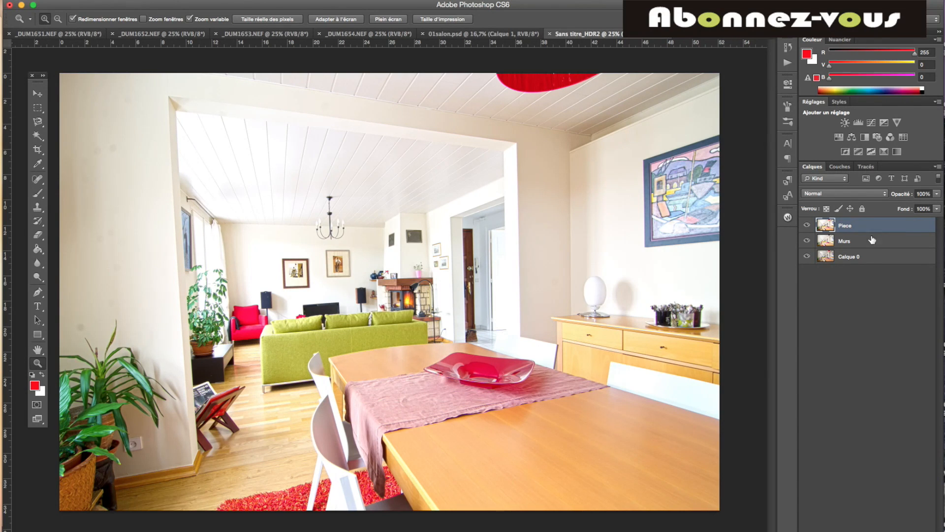
# - Hide the Murs and Calque 0 layers to view Piece alone, and show both layers again
pyautogui.click(807, 241)
pyautogui.click(806, 257)
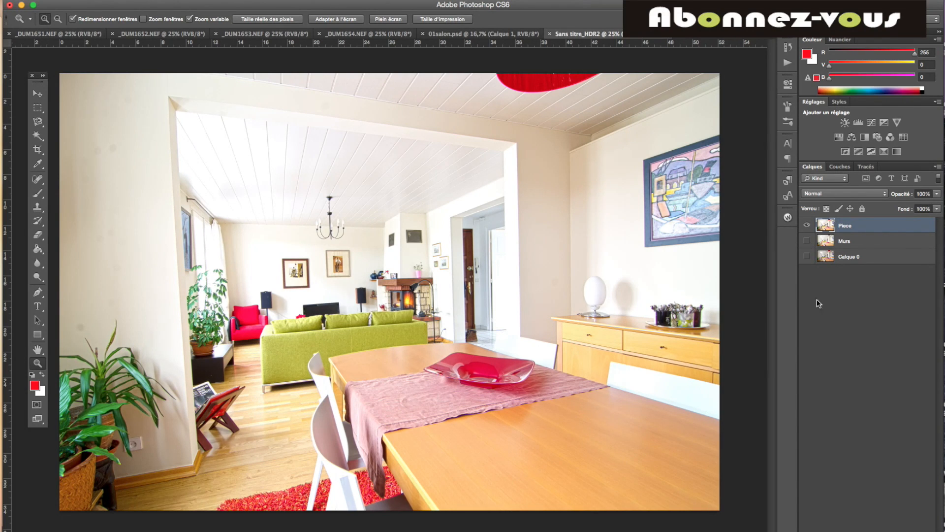
pyautogui.click(807, 240)
pyautogui.click(806, 256)
# - Duplicate the Piece layer and start a Perspective transformation on the copy
pyautogui.press('super+j')
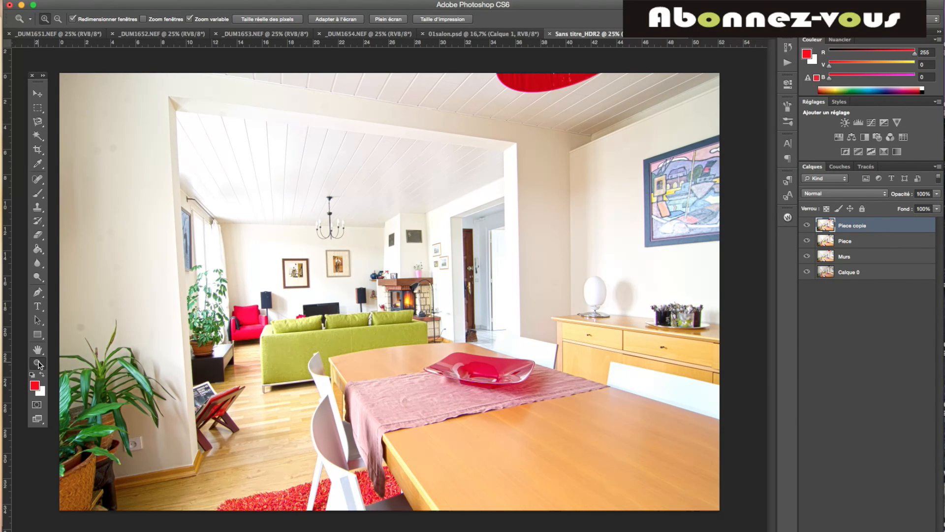
pyautogui.keyDown('alt'); pyautogui.click(375, 319); pyautogui.keyUp('alt')
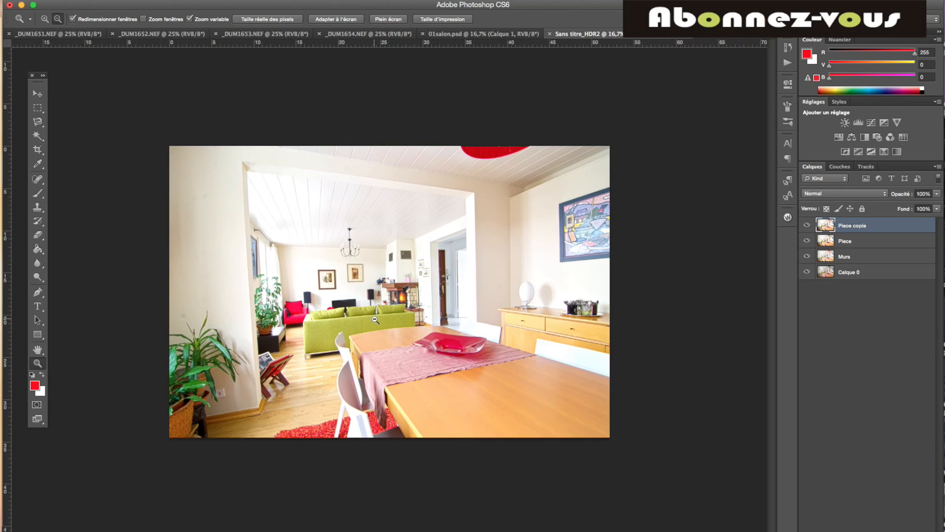
pyautogui.keyDown('alt'); pyautogui.click(375, 319); pyautogui.keyUp('alt')
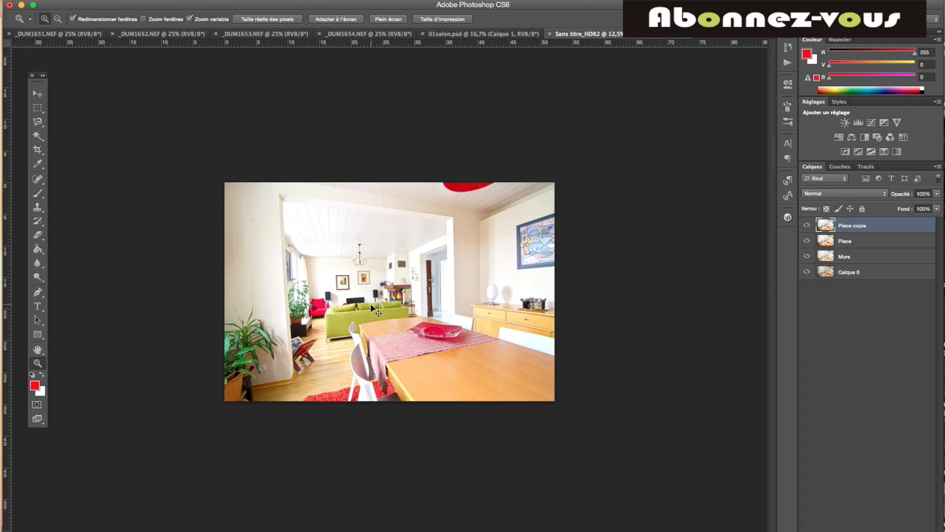
pyautogui.hotkey('ctrl', 't')
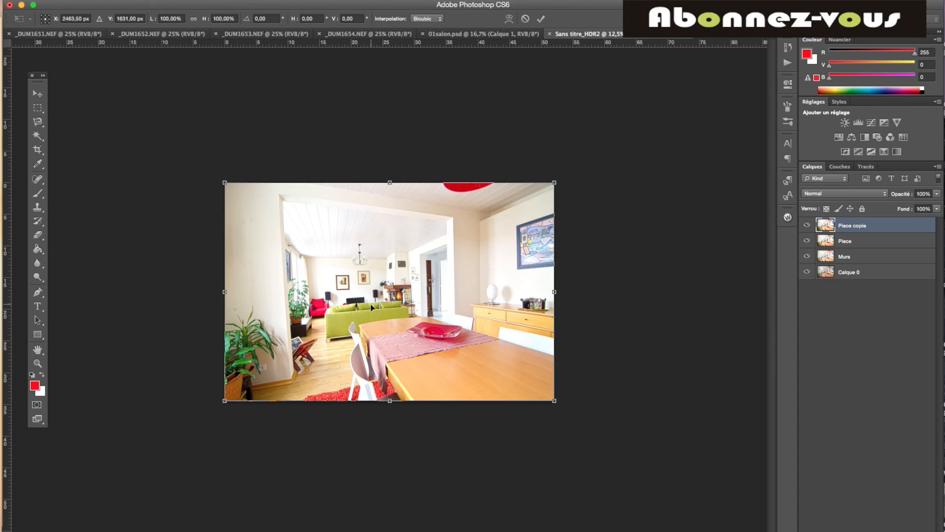
pyautogui.rightClick(370, 303)
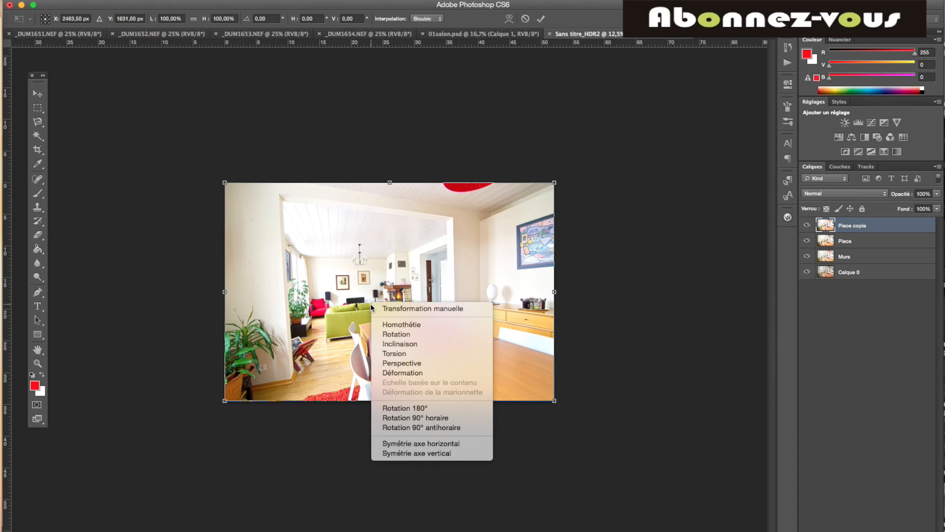
pyautogui.click(401, 363)
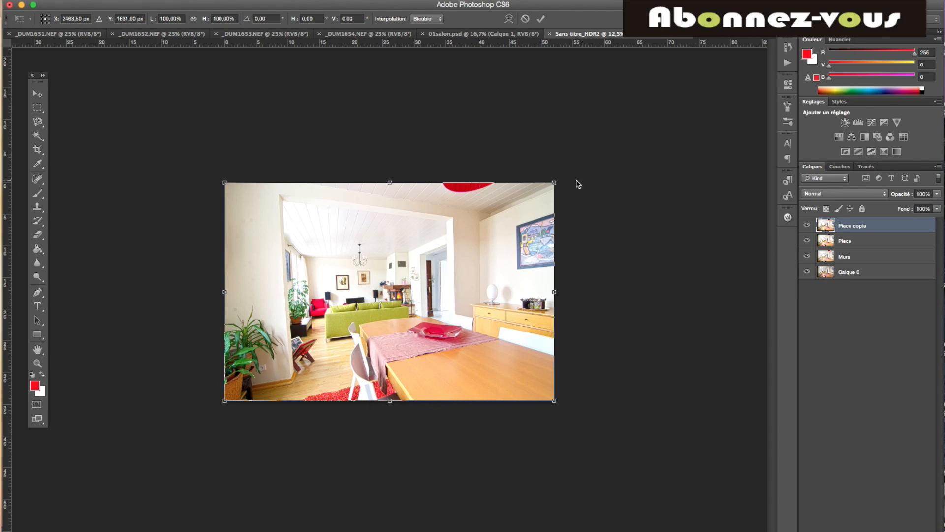
# - Widen the Piece copie layer on both sides to about 115% by adjusting its perspective corners
pyautogui.moveTo(554, 183); pyautogui.dragTo(557, 183)
pyautogui.moveTo(555, 401); pyautogui.dragTo(561, 403)
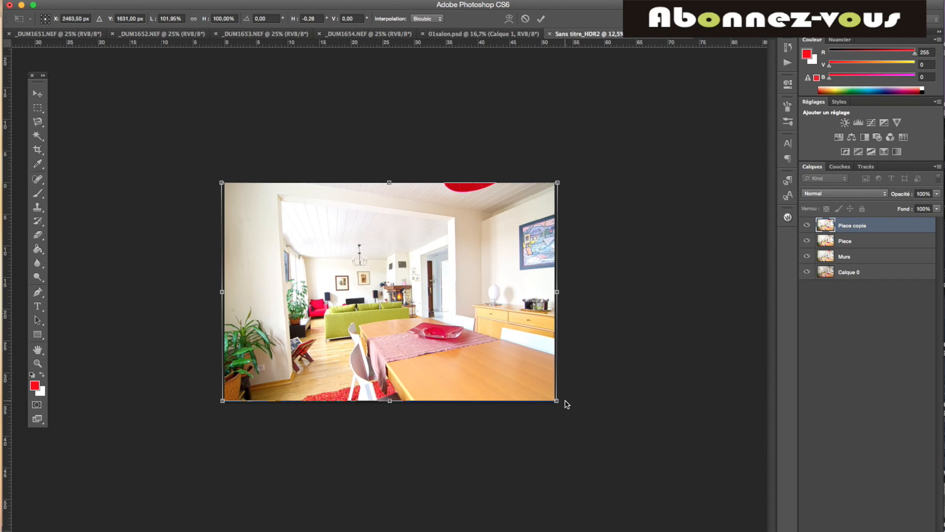
pyautogui.moveTo(556, 400); pyautogui.dragTo(578, 403)
pyautogui.moveTo(222, 184); pyautogui.dragTo(209, 184)
pyautogui.moveTo(572, 184); pyautogui.dragTo(579, 183)
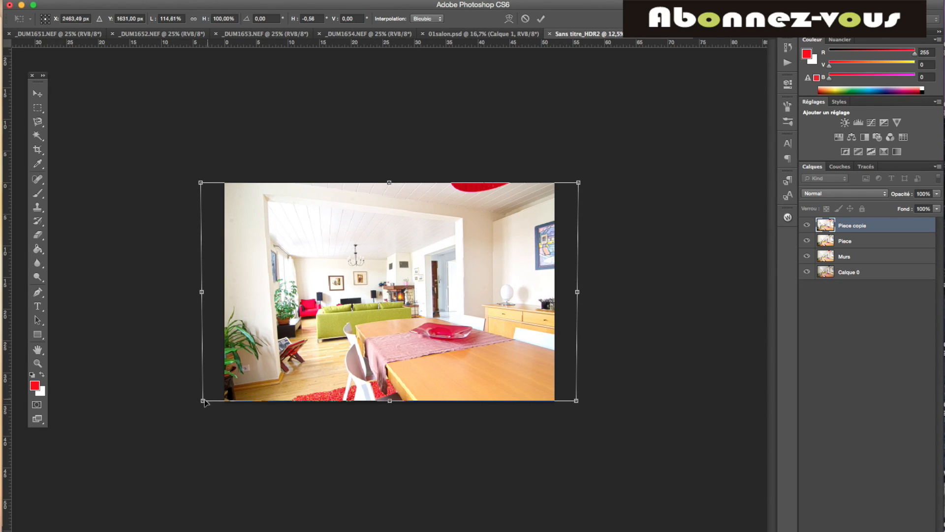
# - Spread the lower corners of Piece copie outward to straighten the room's vertical lines, and apply the transformation
pyautogui.moveTo(203, 401)
pyautogui.mouseDown()
pyautogui.moveTo(178, 402)
pyautogui.moveTo(197, 401)
pyautogui.mouseUp()
pyautogui.moveTo(582, 400); pyautogui.dragTo(602, 401)
pyautogui.moveTo(392, 183); pyautogui.dragTo(395, 185)
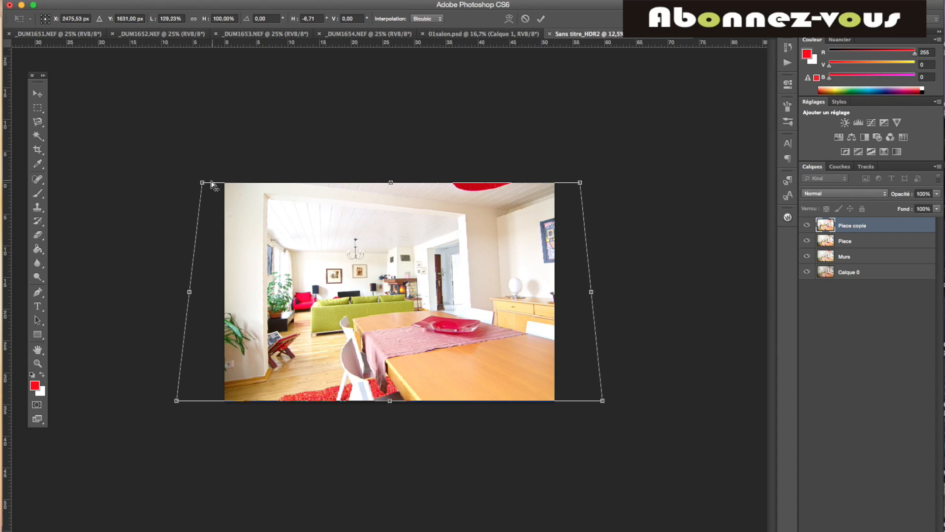
pyautogui.moveTo(202, 184); pyautogui.dragTo(196, 184)
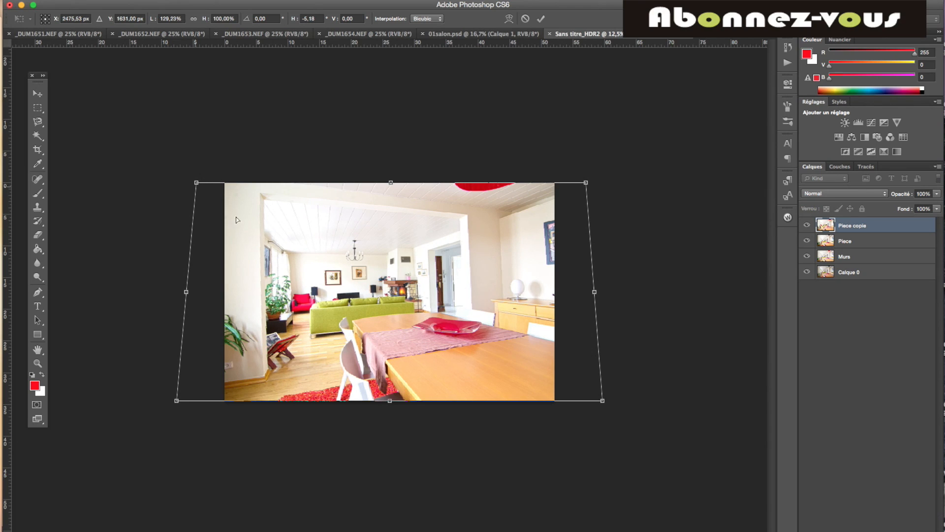
pyautogui.moveTo(601, 402); pyautogui.dragTo(594, 403)
pyautogui.press('z')
pyautogui.press('Return')
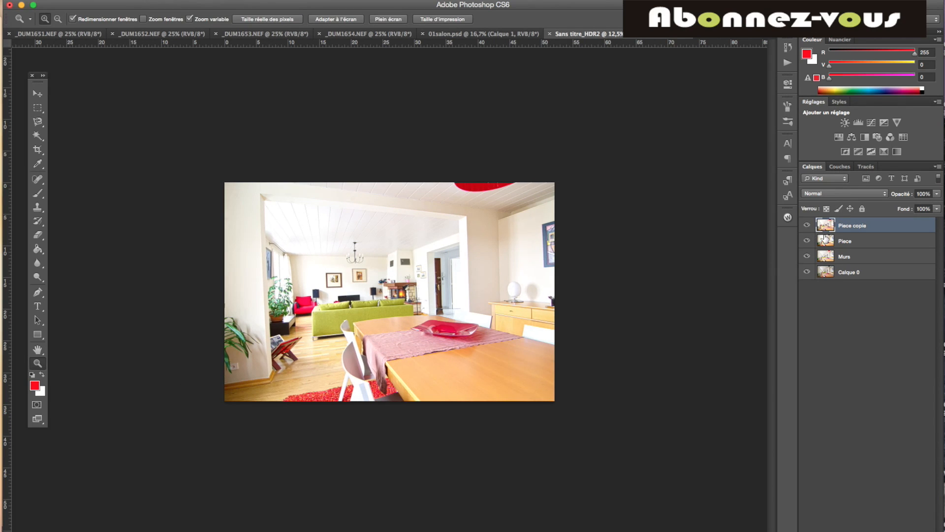
# - Hide the Piece, Murs and Calque 0 layers so only Piece copie is shown
pyautogui.click(807, 241)
pyautogui.click(807, 256)
pyautogui.click(807, 271)
pyautogui.click(412, 273)
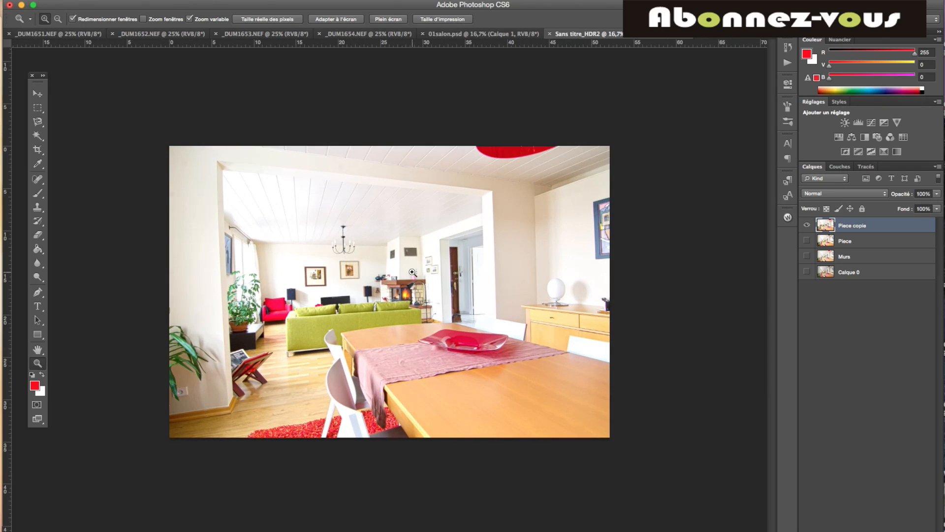
# - Compare the perspective-corrected Piece copie with the Piece layer beneath it, and hide Piece again
pyautogui.click(807, 241)
pyautogui.click(807, 225)
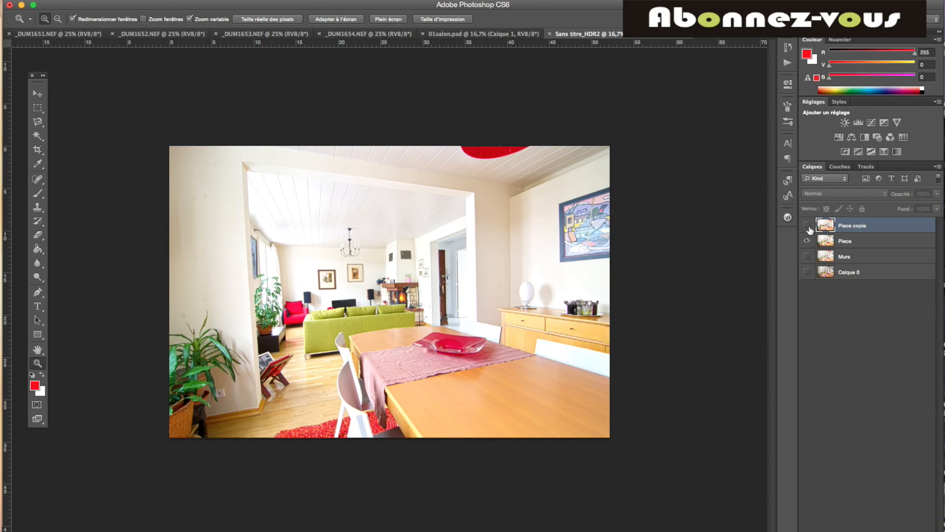
pyautogui.click(808, 226)
pyautogui.click(808, 227)
pyautogui.click(808, 227)
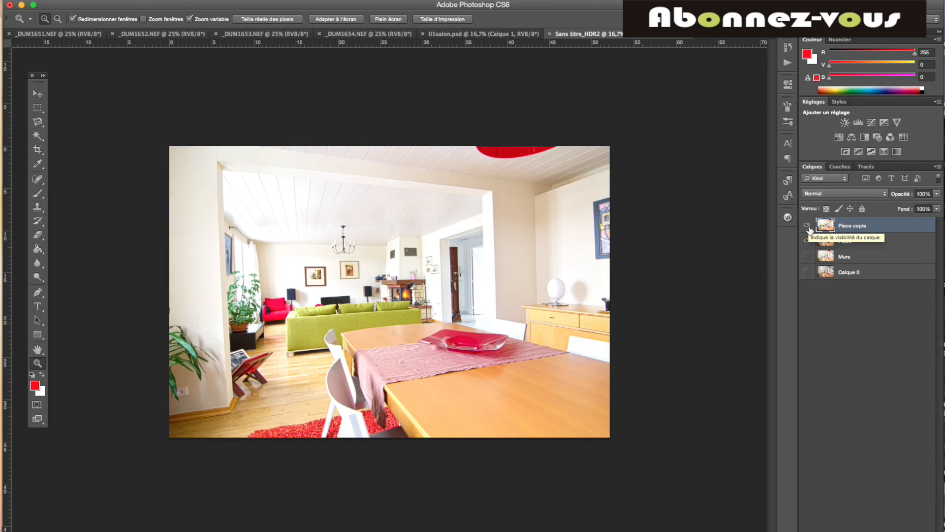
pyautogui.click(807, 240)
# - Narrow Piece copie from its left edge to about 97% width, and spread its corners outward with a Perspective transformation
pyautogui.keyDown('alt'); pyautogui.click(408, 293); pyautogui.keyUp('alt')
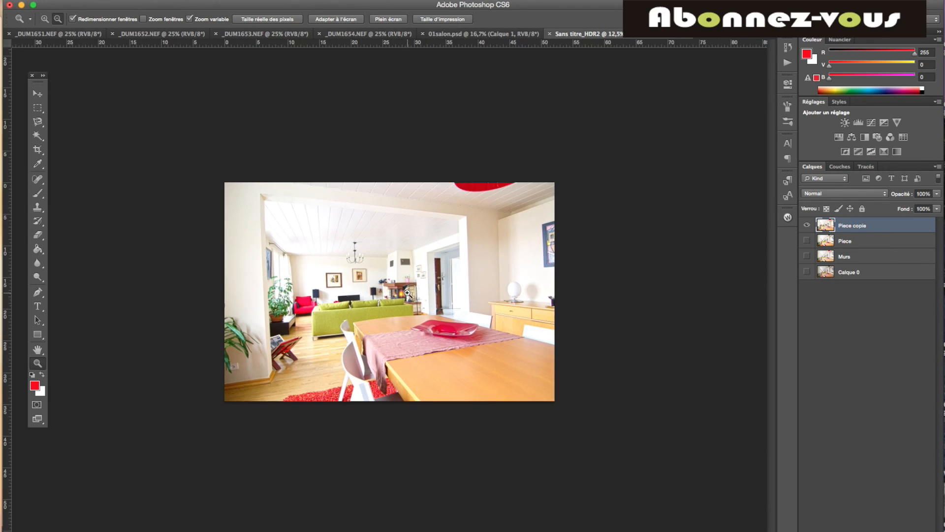
pyautogui.press('super+t')
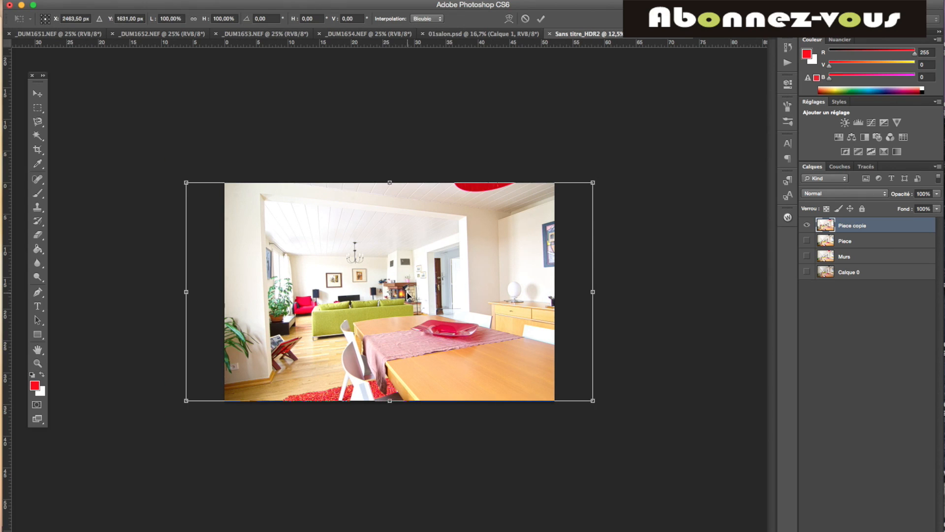
pyautogui.moveTo(186, 400); pyautogui.dragTo(200, 401)
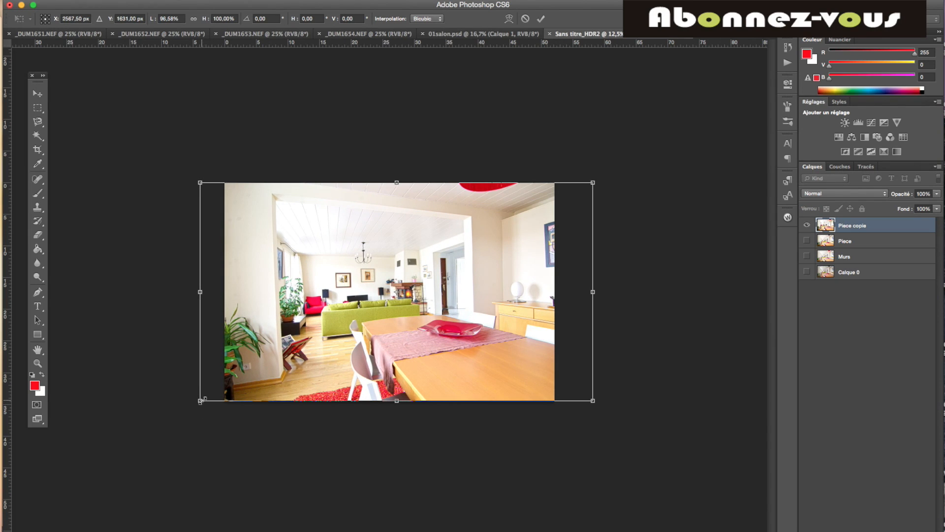
pyautogui.rightClick(330, 300)
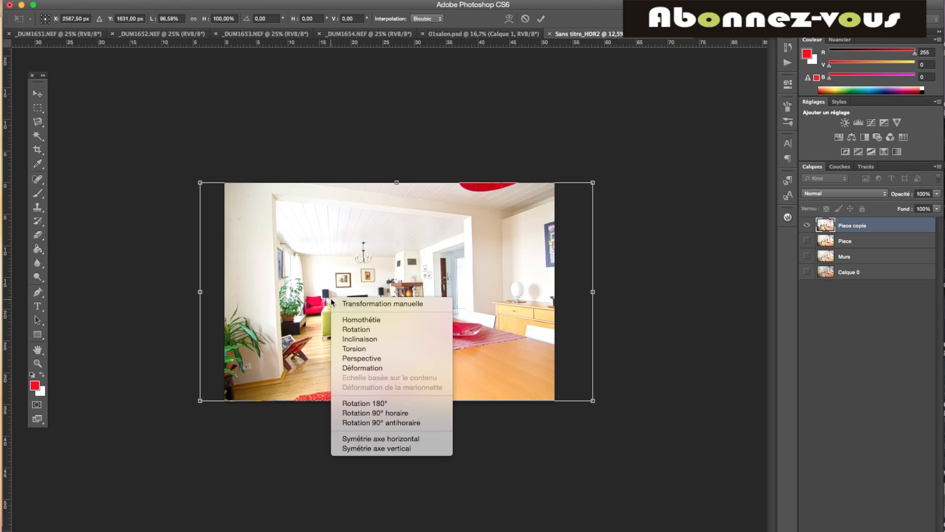
pyautogui.click(373, 358)
pyautogui.moveTo(593, 401); pyautogui.dragTo(606, 401)
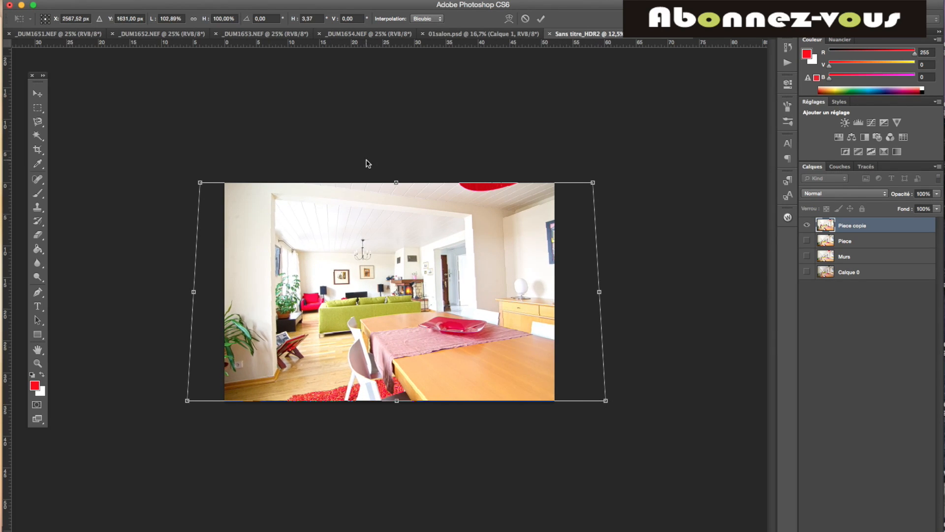
pyautogui.moveTo(200, 184); pyautogui.dragTo(195, 185)
# - Raise the left edge of Piece copie and slightly raise its right edge to level the room, and apply the transformation
pyautogui.moveTo(190, 291); pyautogui.dragTo(193, 281)
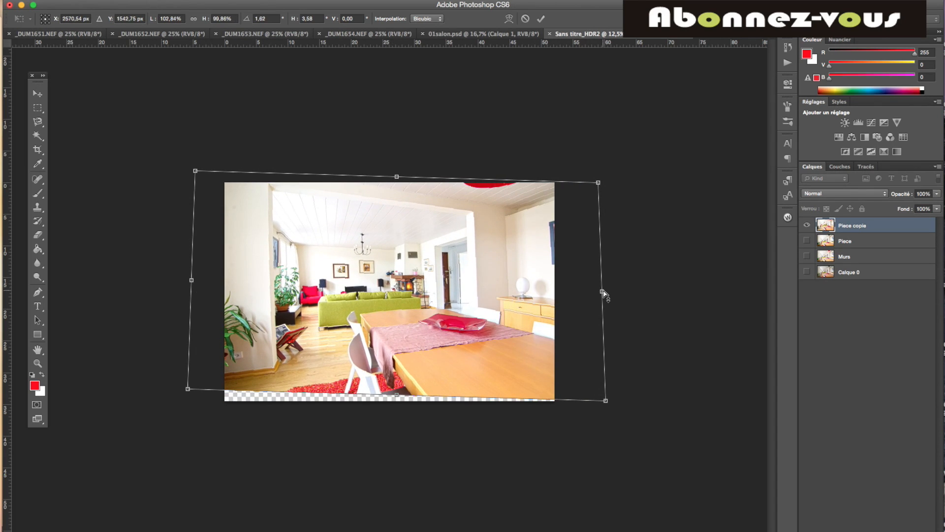
pyautogui.moveTo(602, 291); pyautogui.dragTo(604, 292)
pyautogui.press('super+space')
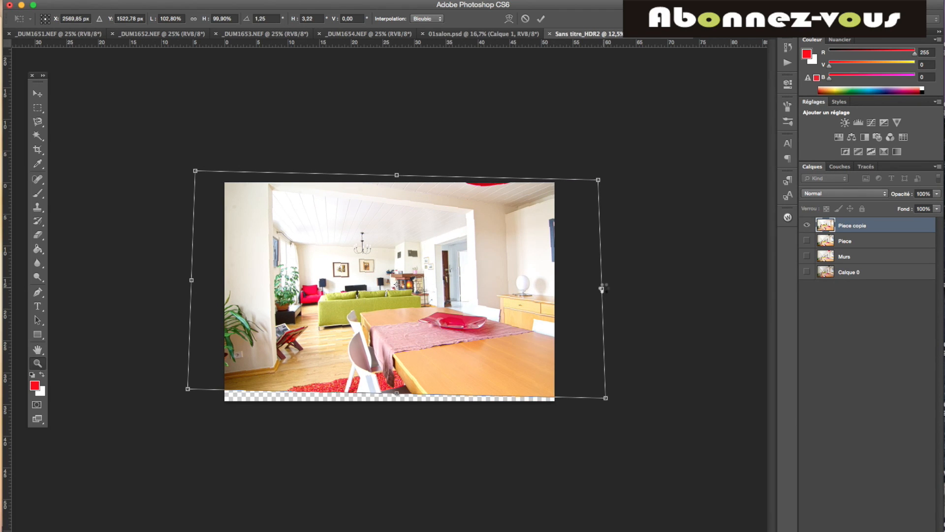
pyautogui.press('Return')
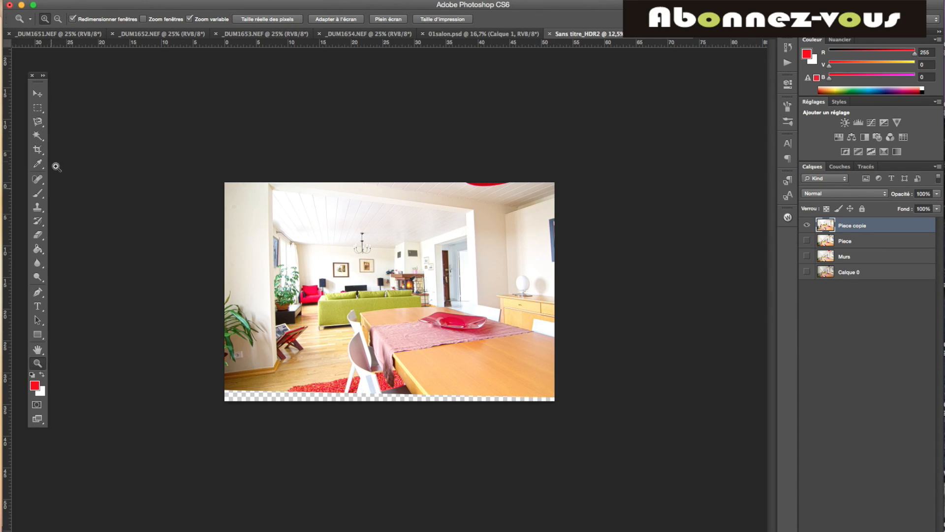
# - Crop off the transparent strip below the image and extend the crop to the right to include the whole blue-framed painting
pyautogui.click(39, 154)
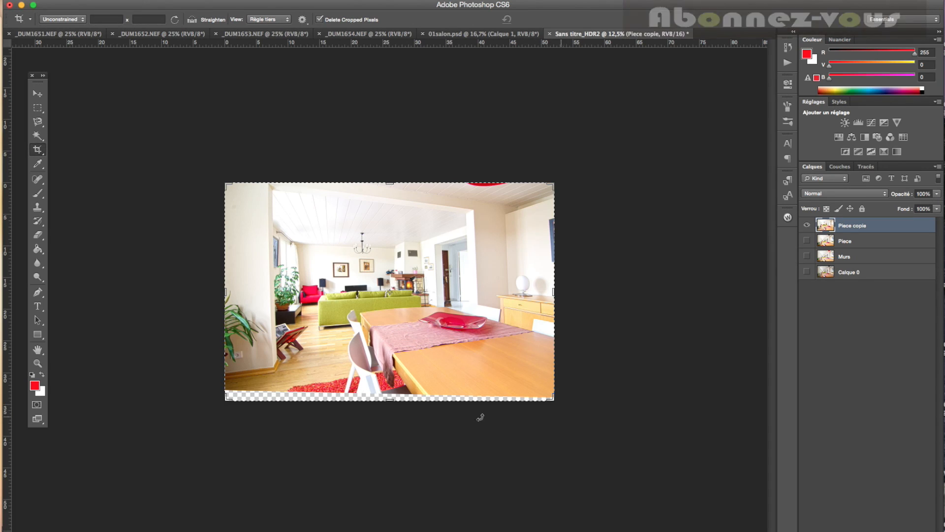
pyautogui.moveTo(391, 399); pyautogui.dragTo(390, 393)
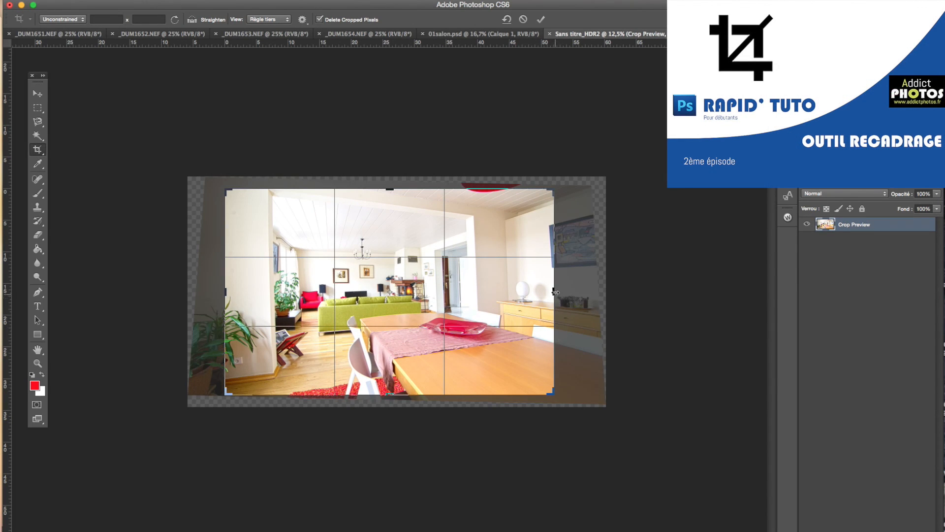
pyautogui.moveTo(556, 290); pyautogui.dragTo(572, 290)
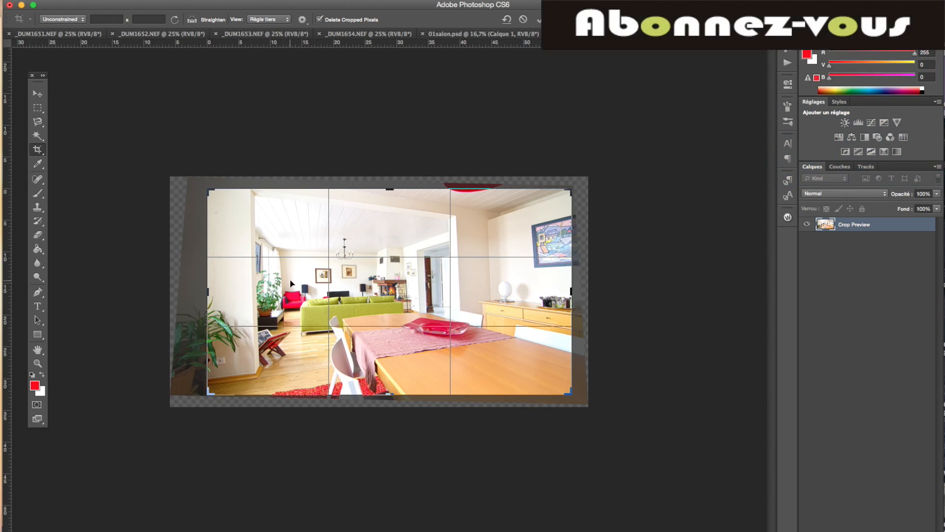
pyautogui.moveTo(392, 186); pyautogui.dragTo(392, 185)
pyautogui.doubleClick(416, 218)
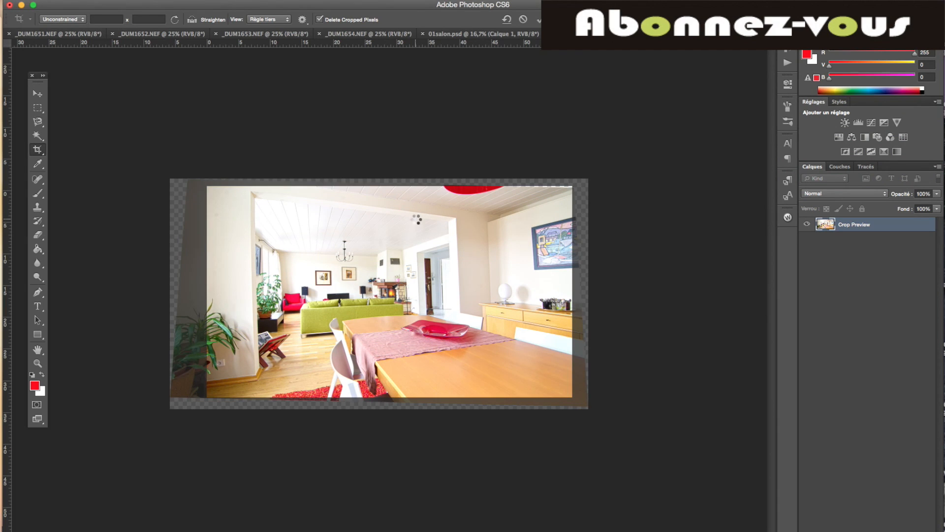
# - Compare the cropped HDR image with the finished reference document 01salon.psd
pyautogui.click(499, 34)
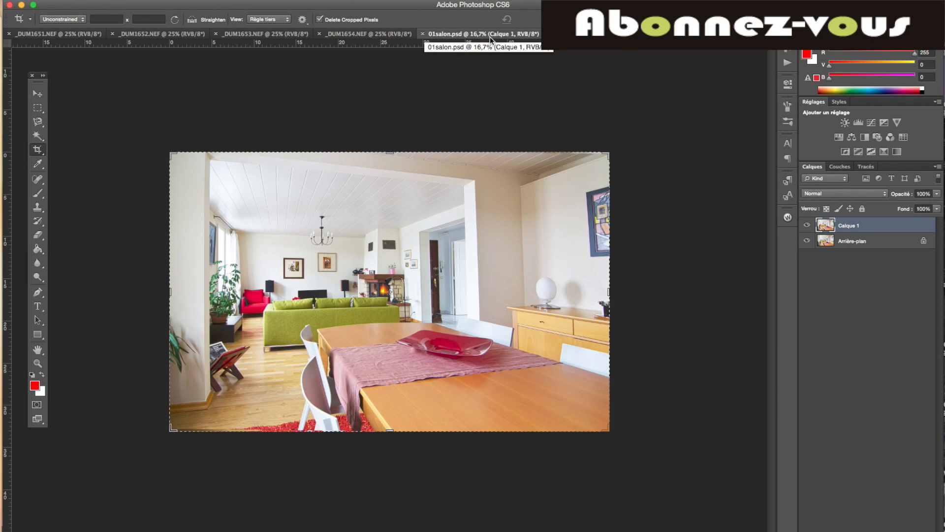
pyautogui.click(566, 35)
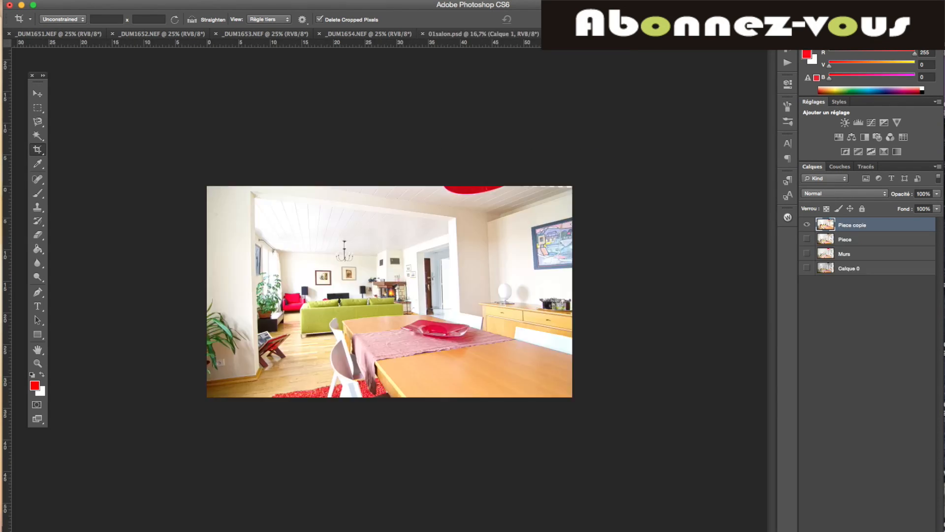
pyautogui.click(492, 34)
pyautogui.hotkey('ctrl', 'Tab')
pyautogui.click(507, 34)
# - Duplicate Piece copie, narrow the duplicate from its right edge to about 89% width, and hide the Piece copie layer
pyautogui.press('super')
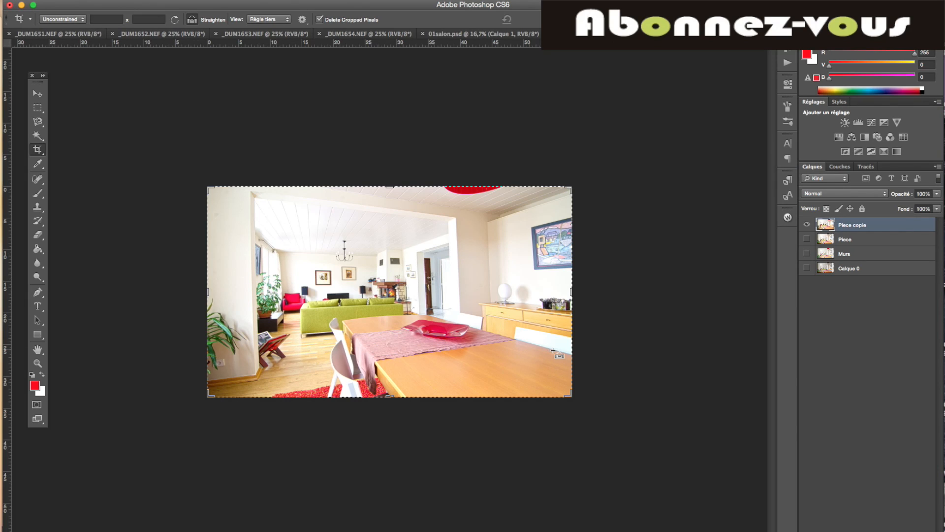
pyautogui.press('super+j')
pyautogui.press('super+t')
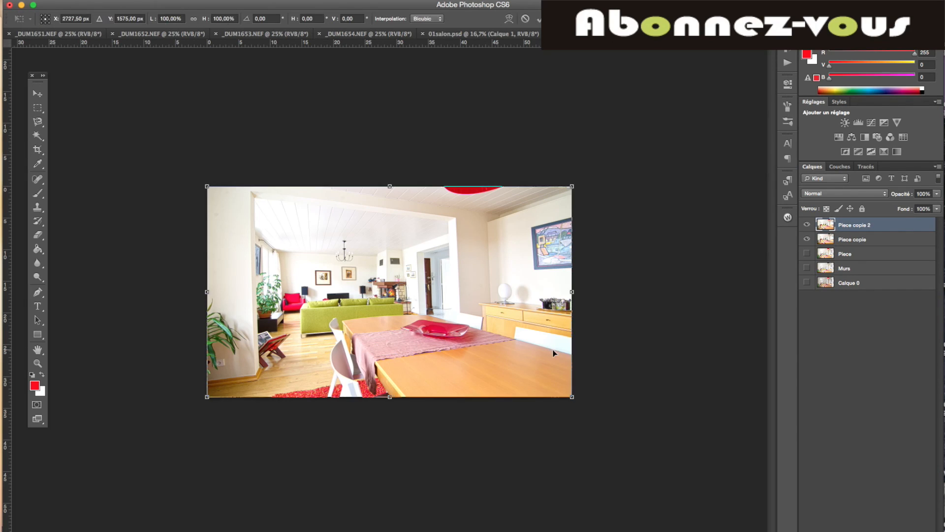
pyautogui.moveTo(571, 291); pyautogui.dragTo(533, 292)
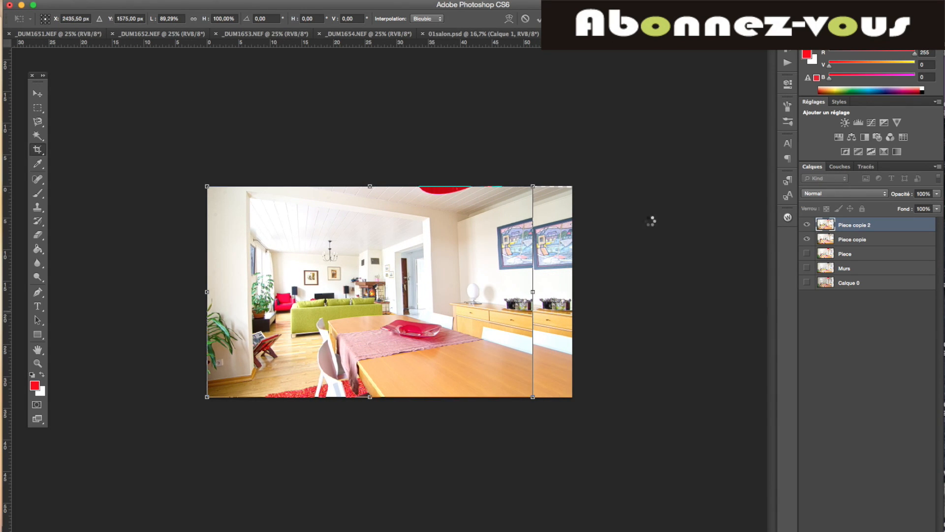
pyautogui.press('Return')
pyautogui.click(808, 239)
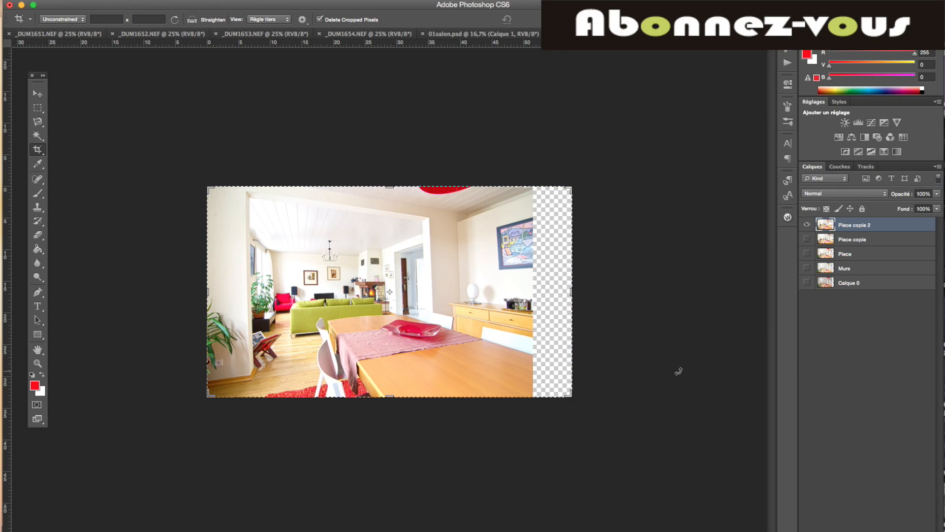
# - Crop off the transparent strip to the right of the narrowed image
pyautogui.moveTo(572, 291); pyautogui.dragTo(554, 292)
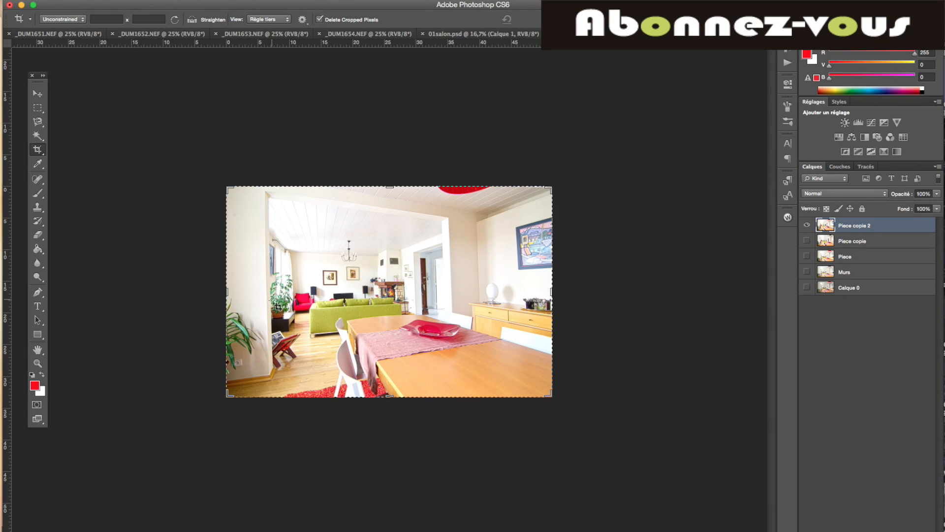
pyautogui.rightClick(356, 255)
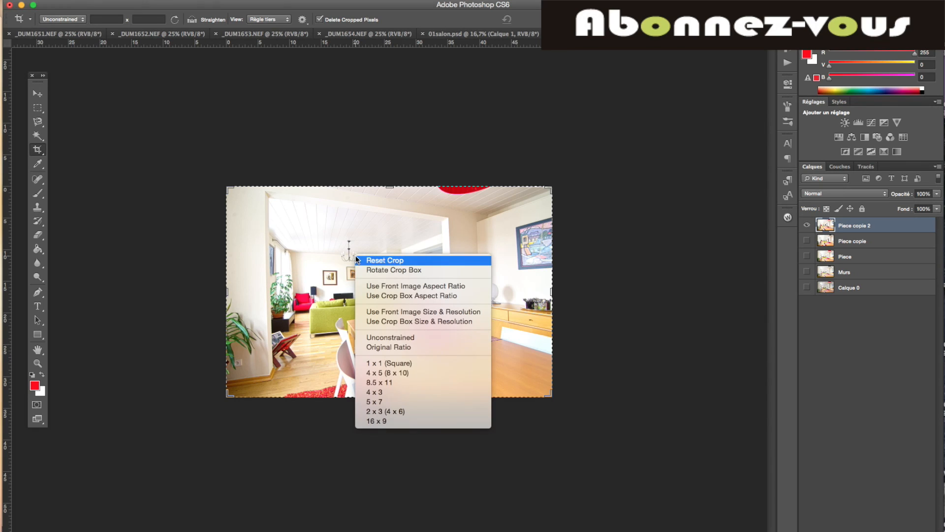
pyautogui.click(923, 231)
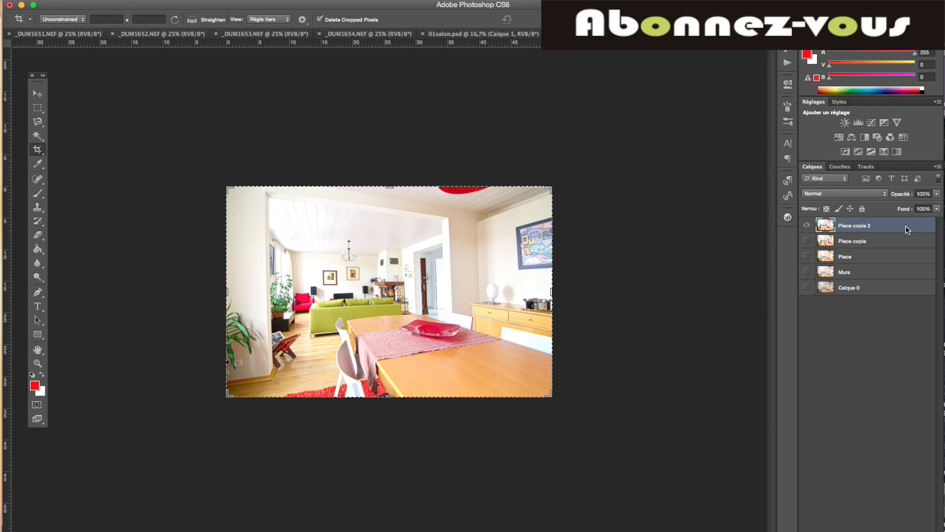
# - Spread the top and bottom corners of Piece copie 2 outward with a Perspective transformation to about 111% width
pyautogui.hotkey('ctrl', 't')
pyautogui.rightClick(415, 243)
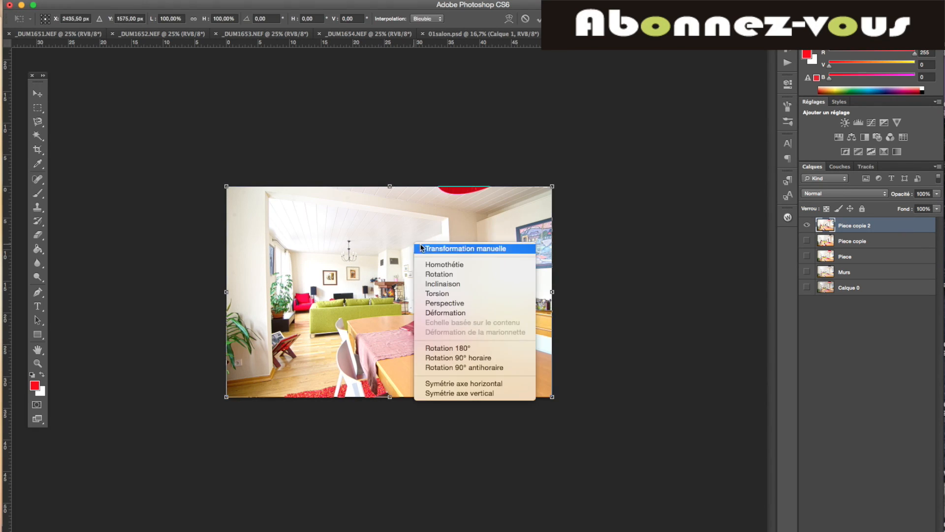
pyautogui.click(442, 306)
pyautogui.moveTo(226, 397); pyautogui.dragTo(218, 397)
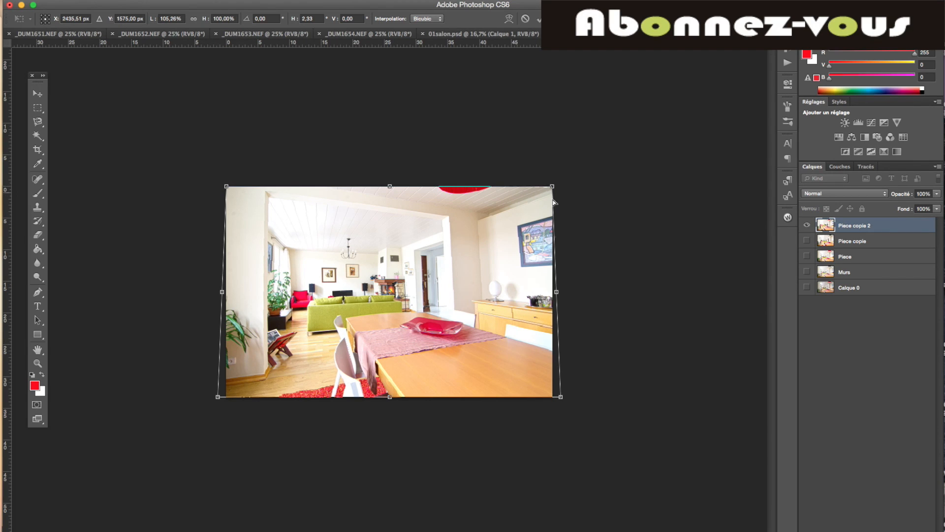
pyautogui.moveTo(553, 186); pyautogui.dragTo(568, 191)
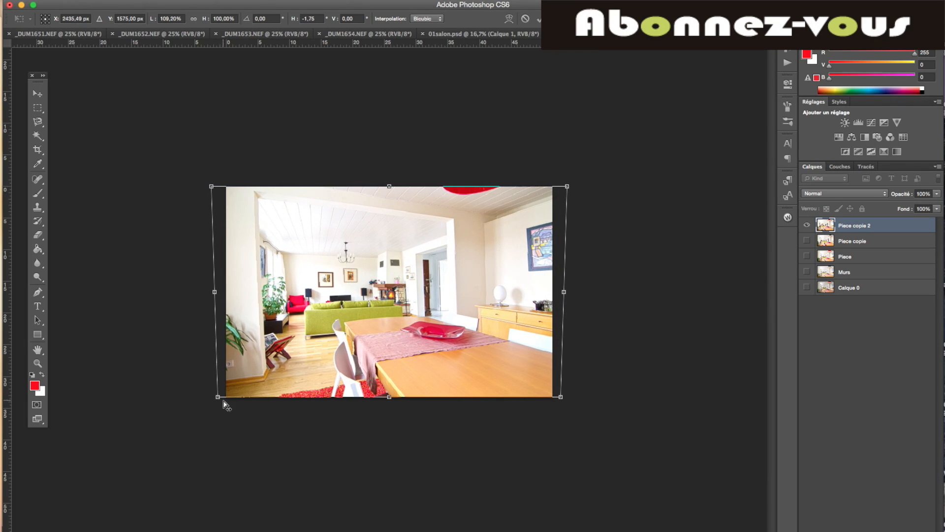
pyautogui.moveTo(218, 396); pyautogui.dragTo(207, 396)
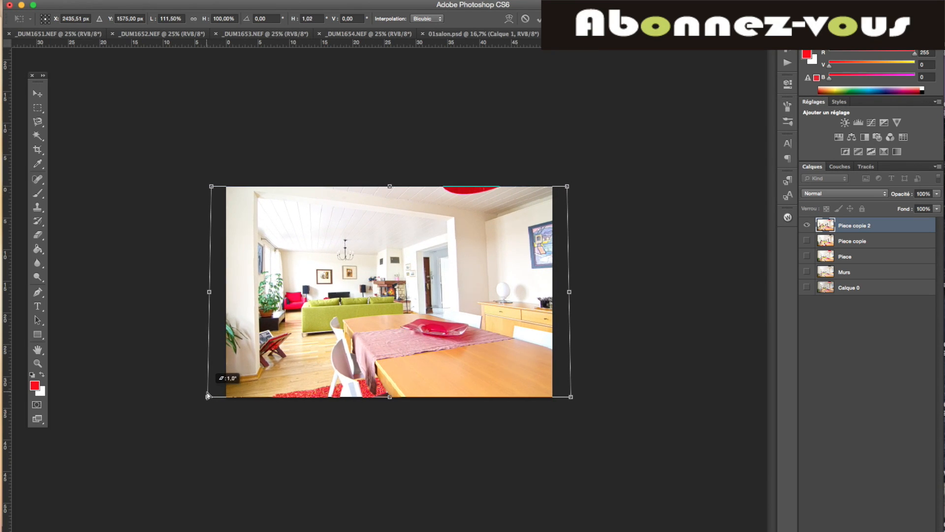
# - Shorten the right edge of Piece copie 2 slightly, widen its top corners a little more, and apply the transformation
pyautogui.moveTo(571, 396); pyautogui.dragTo(572, 398)
pyautogui.moveTo(390, 187); pyautogui.dragTo(392, 186)
pyautogui.moveTo(570, 189)
pyautogui.mouseDown()
pyautogui.moveTo(587, 193)
pyautogui.moveTo(571, 195)
pyautogui.mouseUp()
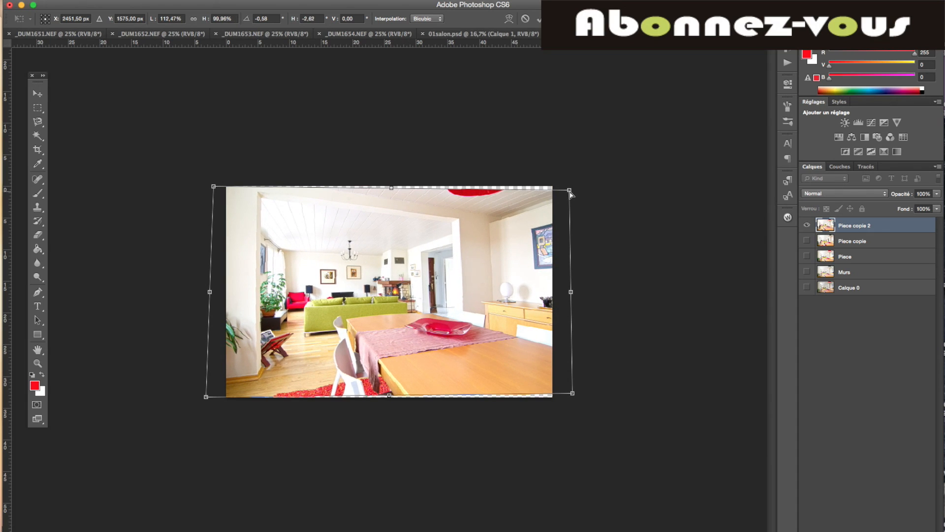
pyautogui.moveTo(213, 186); pyautogui.dragTo(209, 186)
pyautogui.press('c')
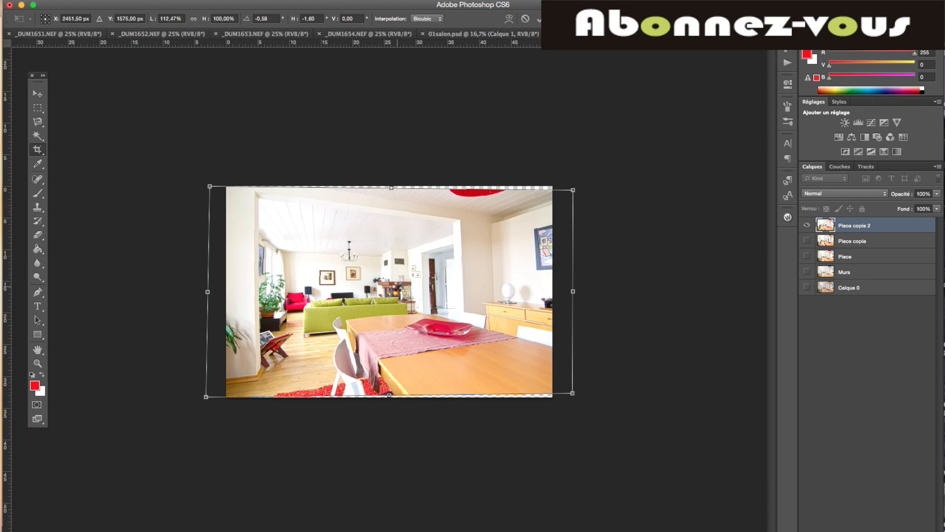
pyautogui.press('Return')
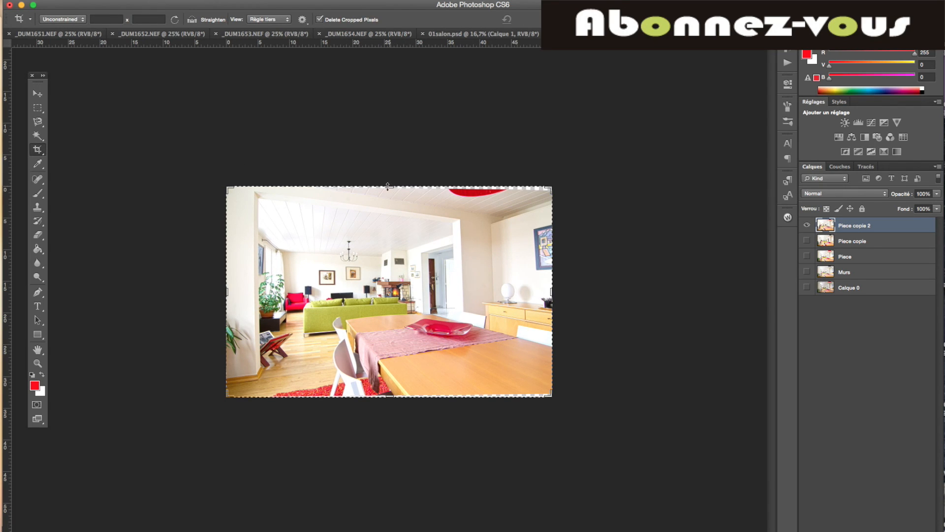
# - Crop the image's top and bottom edges inward to remove the transparent strips
pyautogui.moveTo(390, 187); pyautogui.dragTo(389, 190)
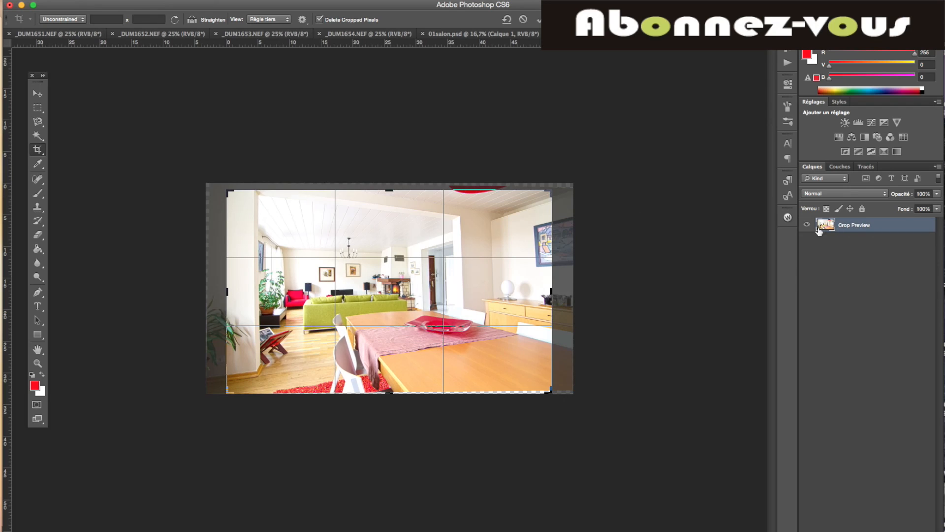
pyautogui.moveTo(389, 393); pyautogui.dragTo(389, 382)
pyautogui.press('Return')
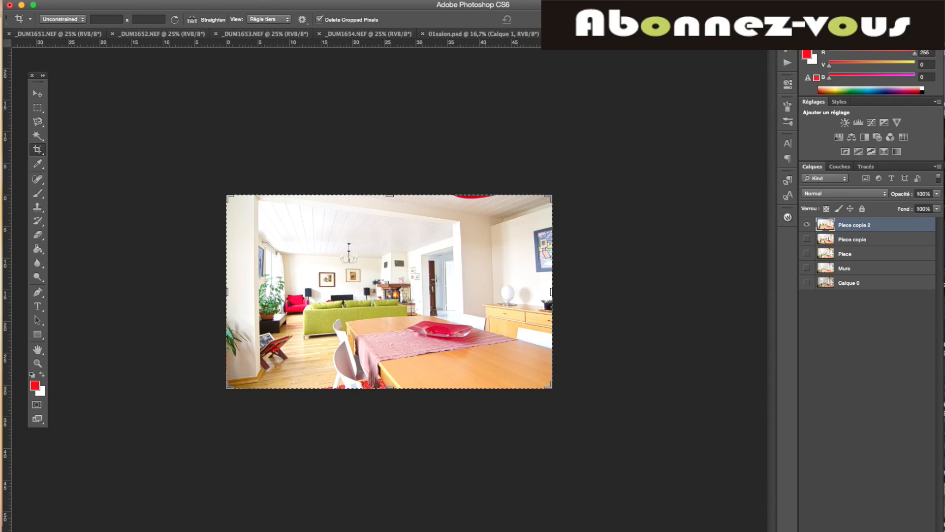
# - Inspect the recropped living-room image up close and check its framing against 01salon.psd
pyautogui.click(37, 363)
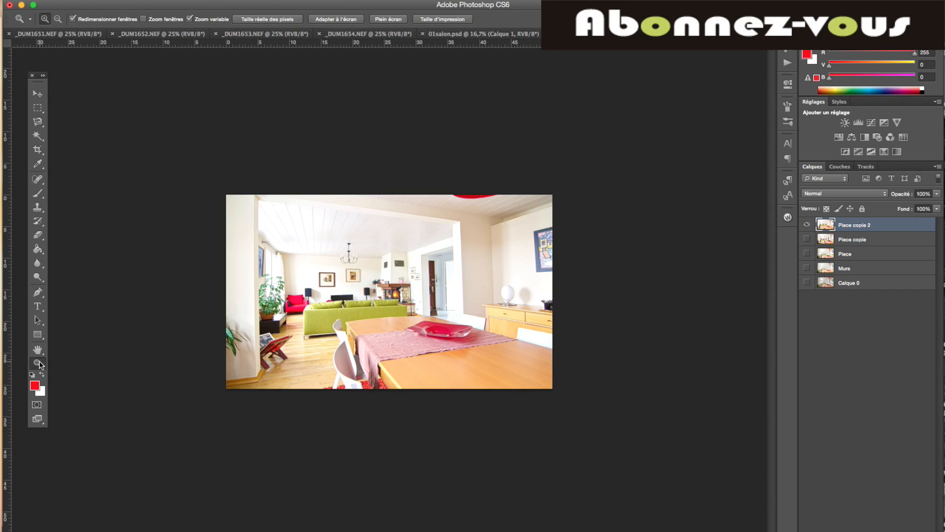
pyautogui.click(391, 319)
pyautogui.click(391, 319)
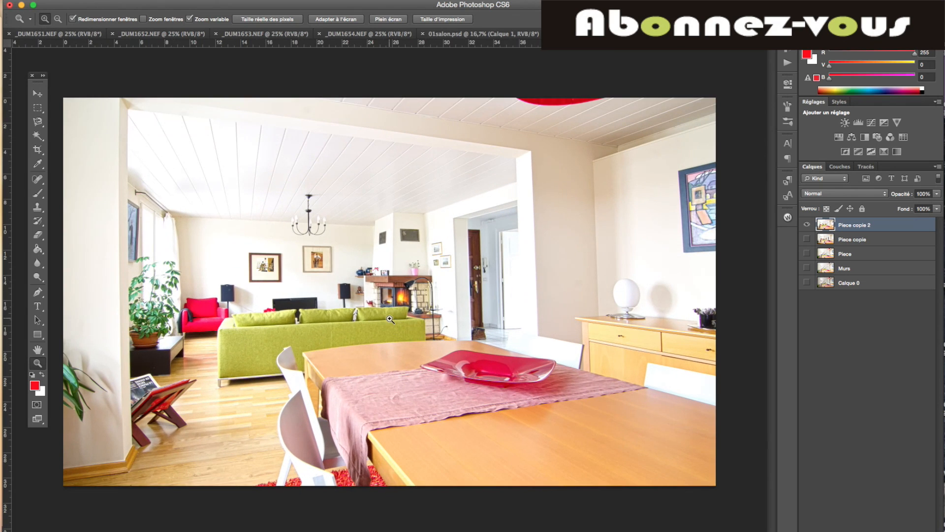
pyautogui.keyDown('alt'); pyautogui.click(409, 299); pyautogui.keyUp('alt')
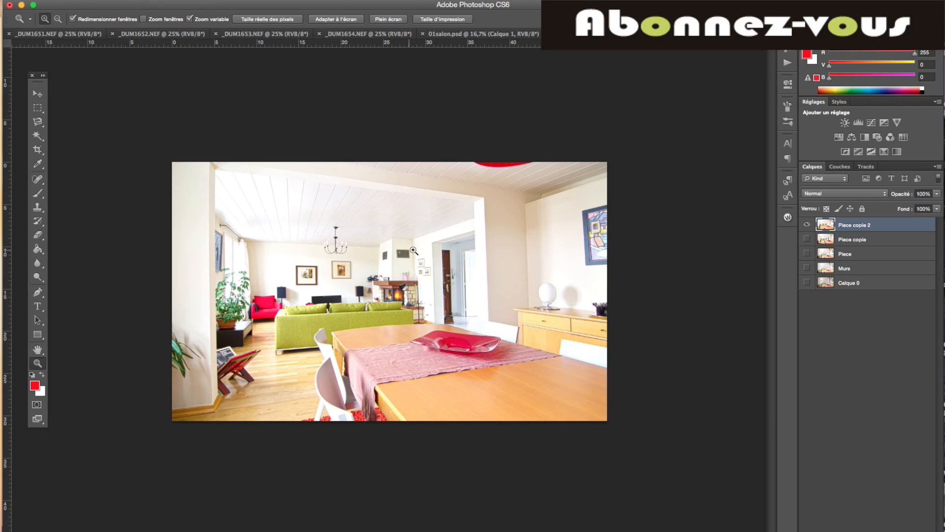
pyautogui.click(495, 35)
pyautogui.hotkey('ctrl', 'Tab')
pyautogui.click(520, 195)
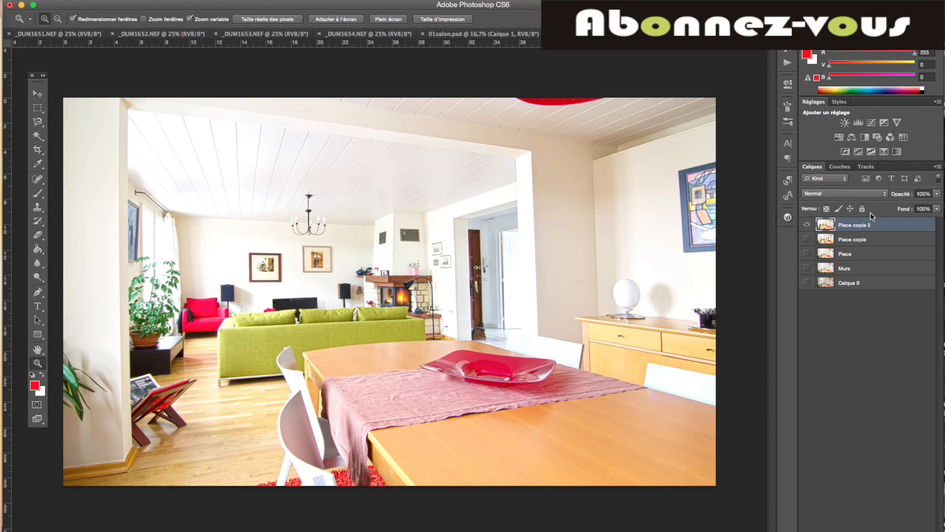
# - Duplicate Piece copie 2 and cover the left part of the red ceiling lamp with adjacent planks using the Clone Stamp
pyautogui.press('super+j')
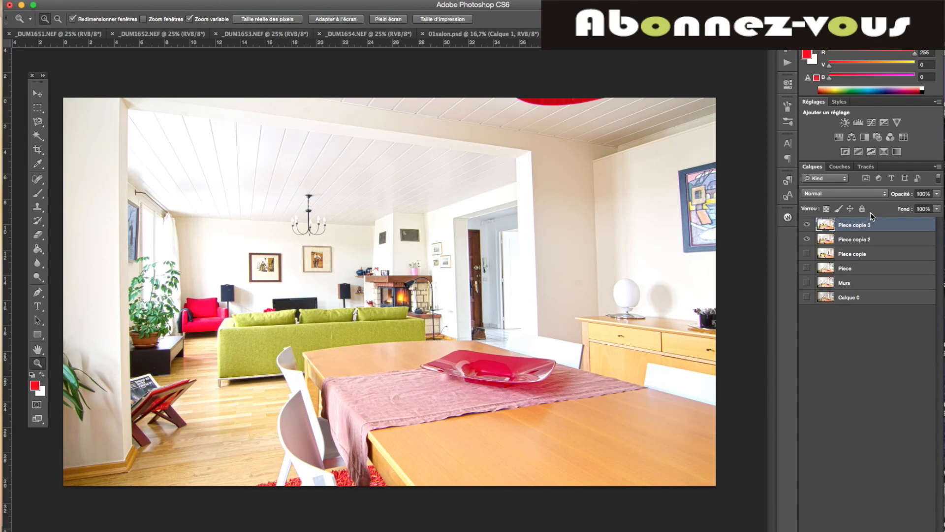
pyautogui.click(37, 210)
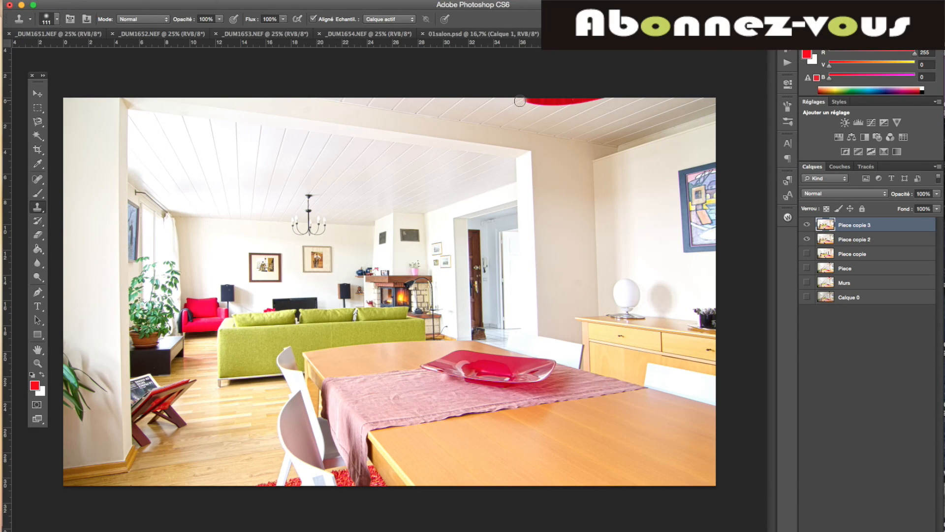
pyautogui.moveTo(522, 101); pyautogui.dragTo(544, 101)
pyautogui.press('super+z')
pyautogui.keyDown('alt'); pyautogui.click(527, 113); pyautogui.keyUp('alt')
pyautogui.click(539, 106)
pyautogui.click(540, 106)
pyautogui.keyDown('alt'); pyautogui.click(558, 112); pyautogui.keyUp('alt')
pyautogui.moveTo(570, 105)
pyautogui.mouseDown()
pyautogui.moveTo(588, 97)
pyautogui.moveTo(567, 105)
pyautogui.mouseUp()
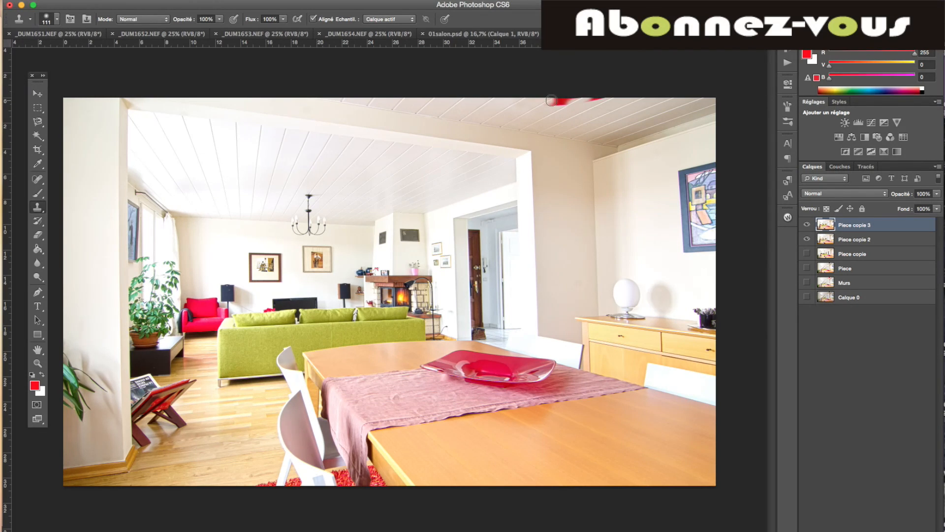
# - Clone ceiling planks over the remaining right part of the red lamp at the image's upper edge
pyautogui.moveTo(551, 100); pyautogui.dragTo(578, 92)
pyautogui.moveTo(581, 104); pyautogui.dragTo(623, 88)
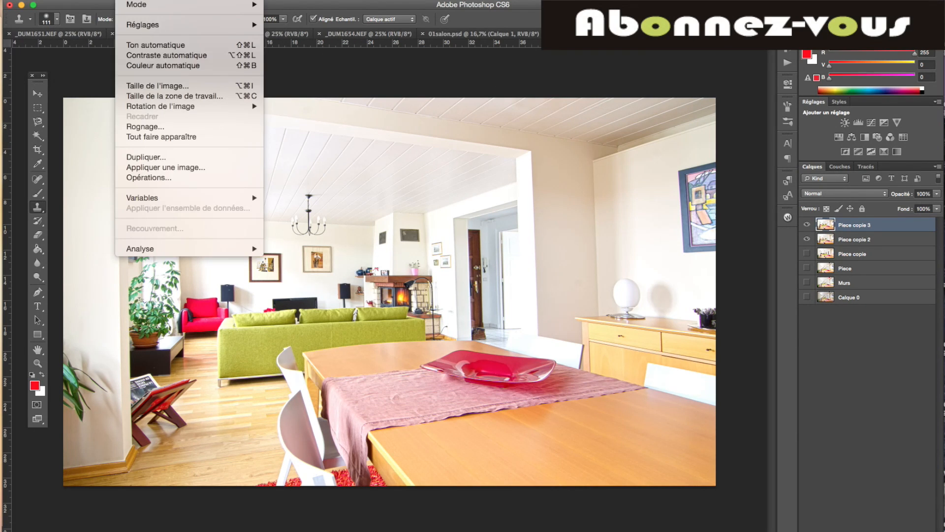
pyautogui.click(117, 24)
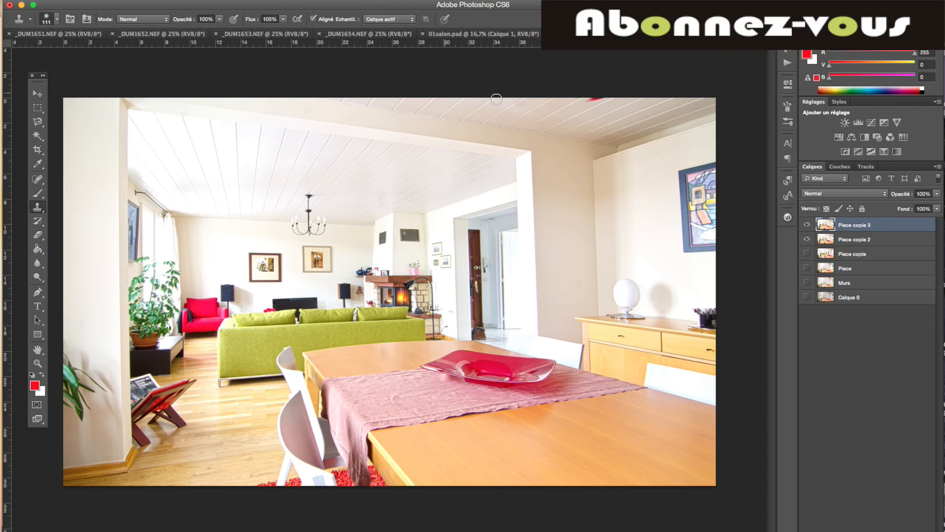
pyautogui.keyDown('alt'); pyautogui.click(579, 107); pyautogui.keyUp('alt')
pyautogui.moveTo(590, 101); pyautogui.dragTo(616, 91)
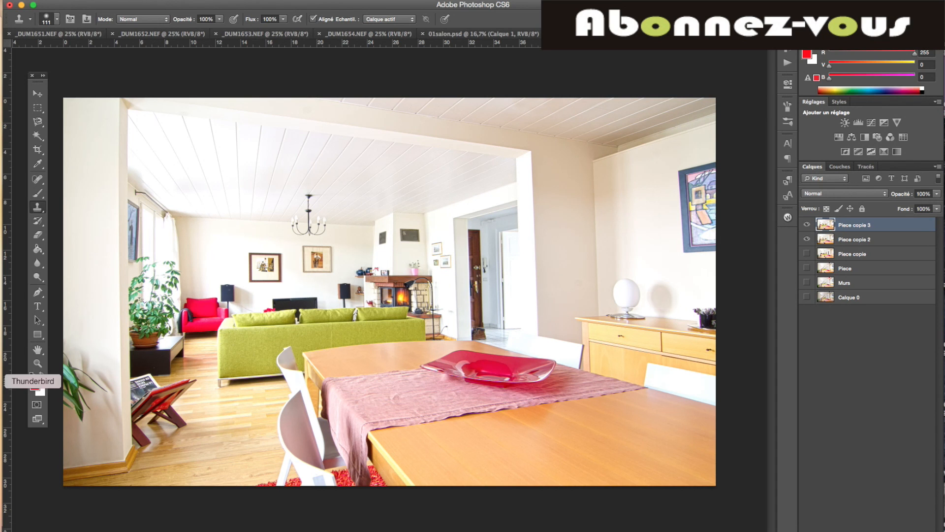
# - Examine the retouched ceiling up close, the overall image, and the ceiling and beam above the sofa for flaws
pyautogui.click(37, 363)
pyautogui.moveTo(536, 127); pyautogui.dragTo(586, 140)
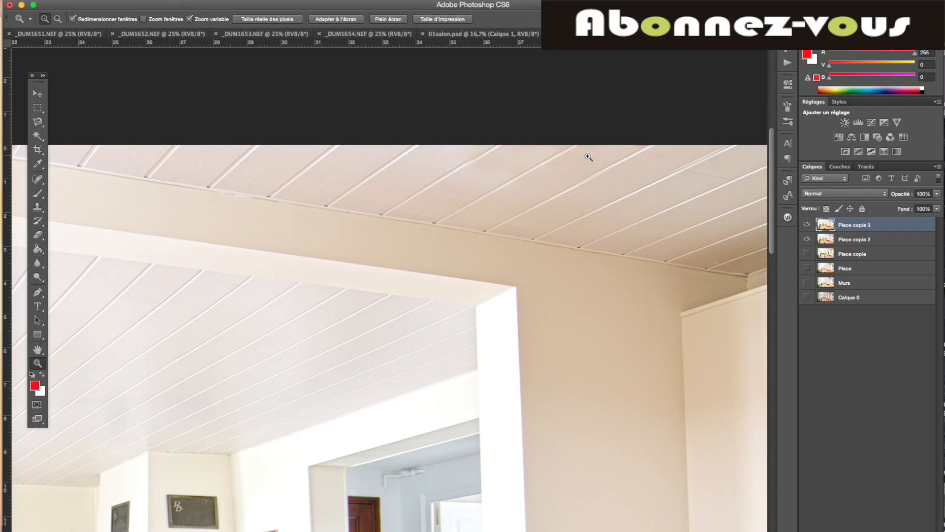
pyautogui.click(37, 207)
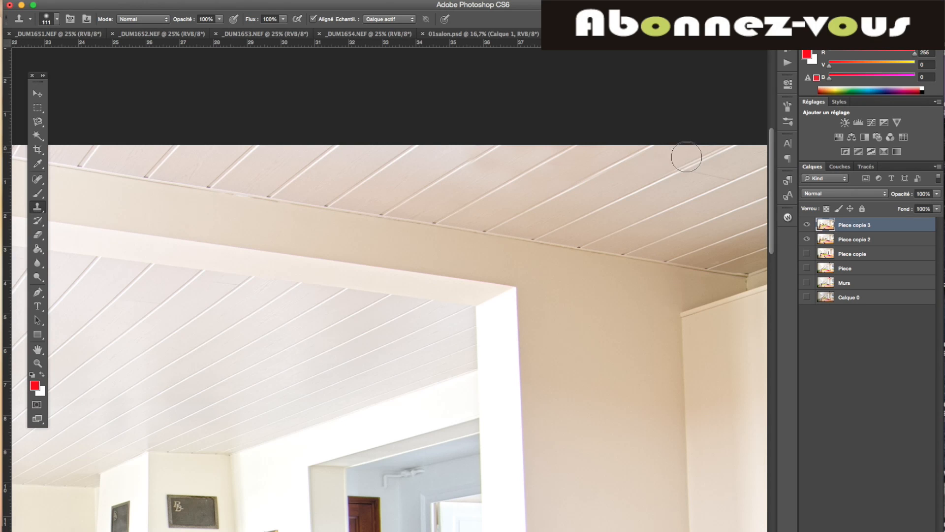
pyautogui.click(38, 363)
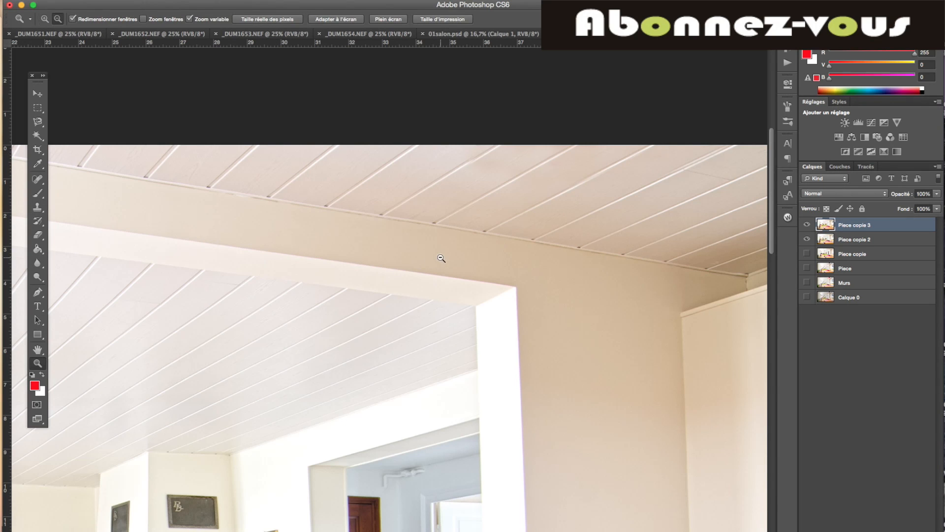
pyautogui.keyDown('alt'); pyautogui.click(442, 257); pyautogui.keyUp('alt')
pyautogui.keyDown('alt'); pyautogui.click(442, 257); pyautogui.keyUp('alt')
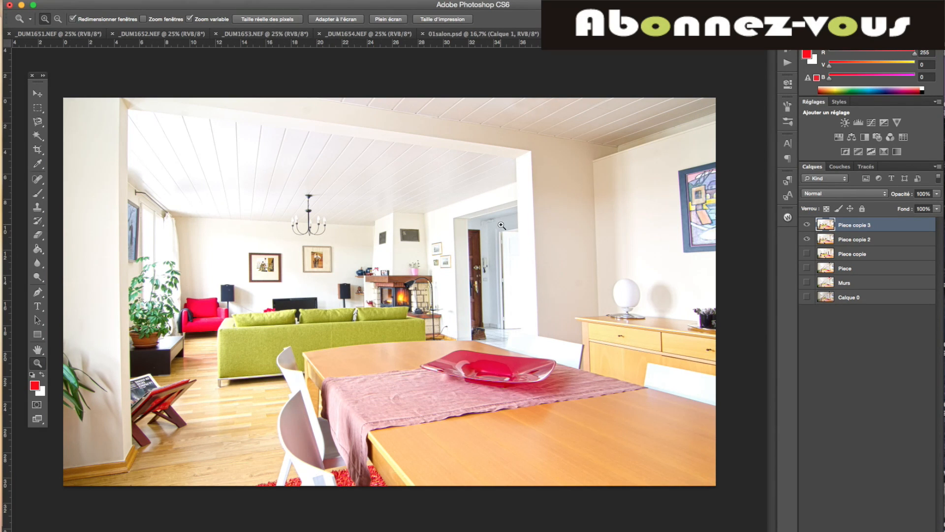
pyautogui.keyDown('alt'); pyautogui.click(480, 286); pyautogui.keyUp('alt')
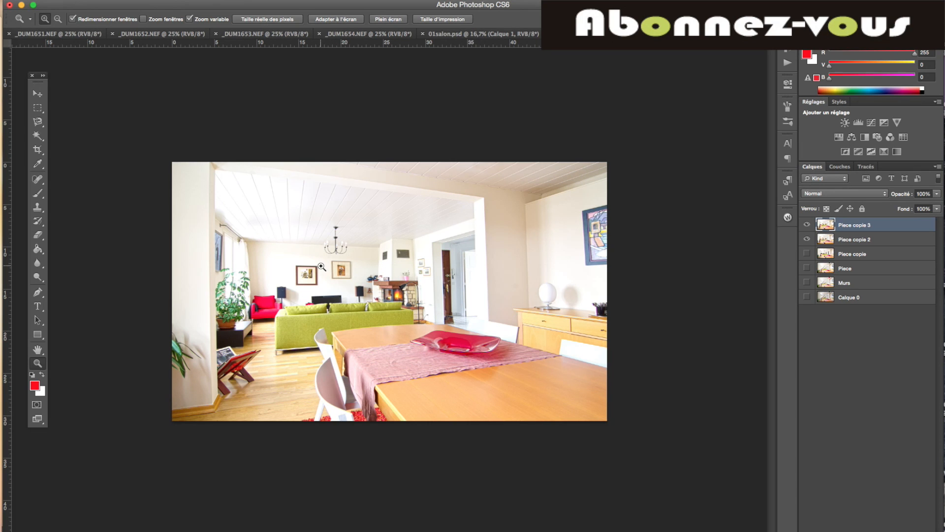
pyautogui.click(248, 263)
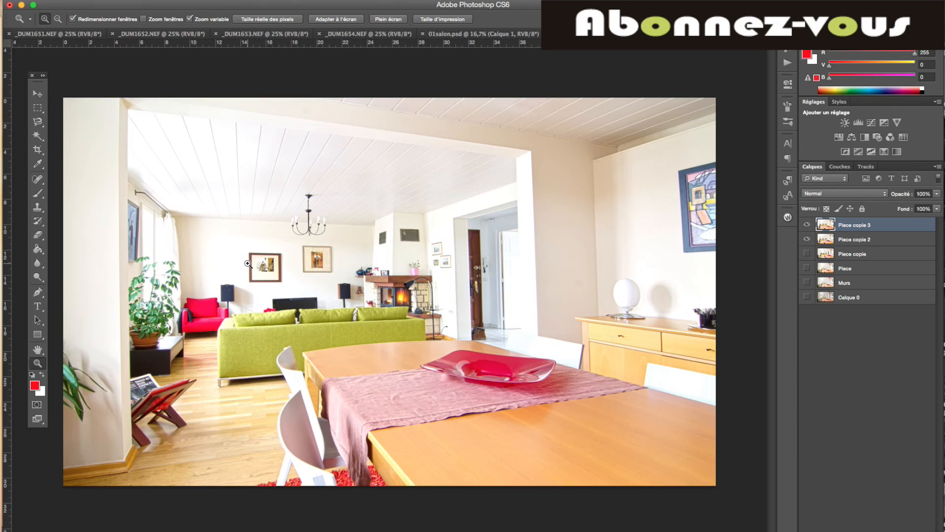
pyautogui.click(248, 264)
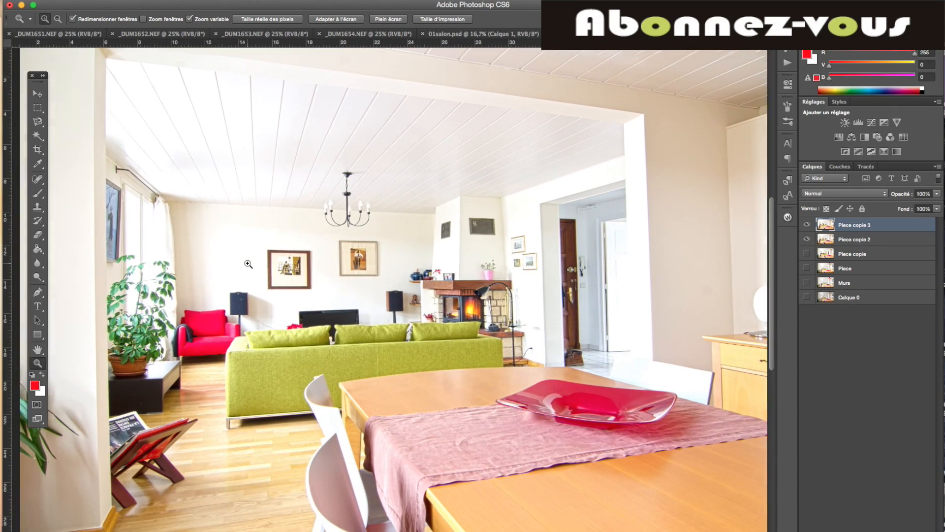
pyautogui.scroll(5, 248, 264)
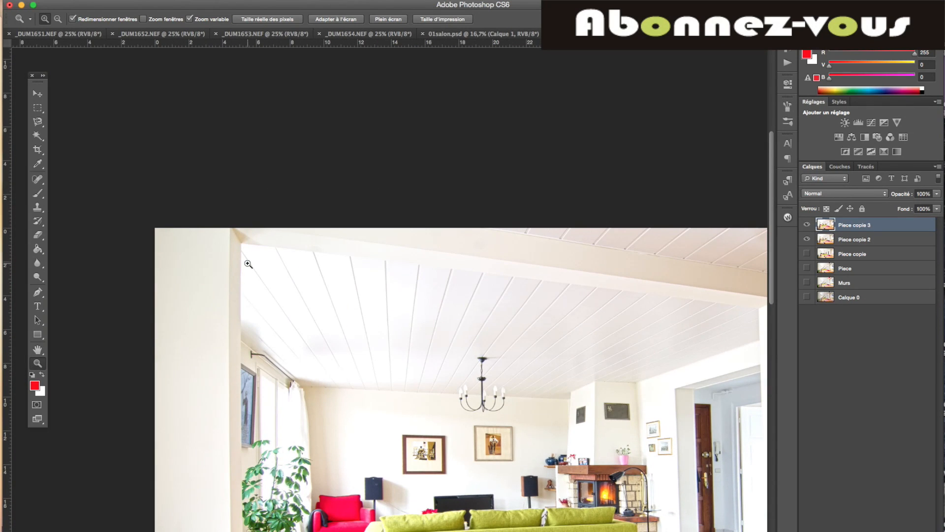
pyautogui.scroll(-2, 247, 264)
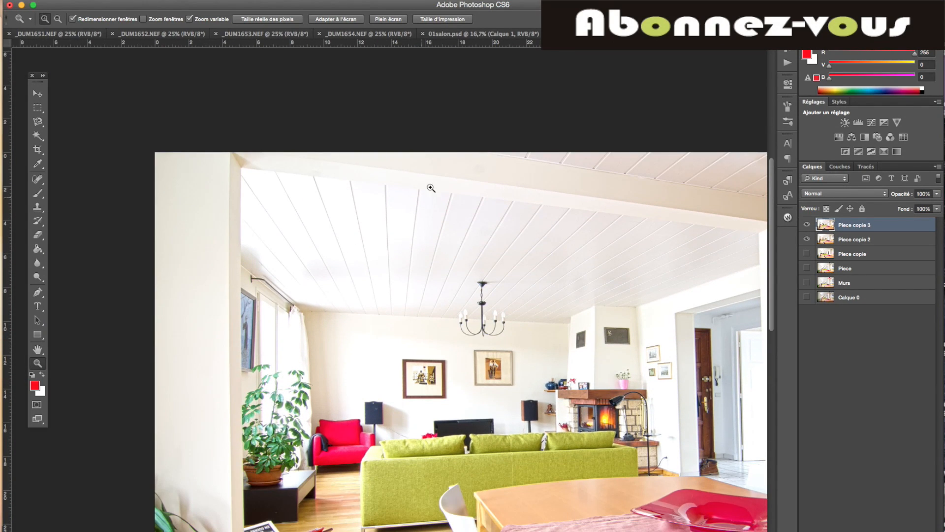
# - Examine the ceiling, left pillar, back wall and furniture of the retouched living room for remaining flaws
pyautogui.click(41, 210)
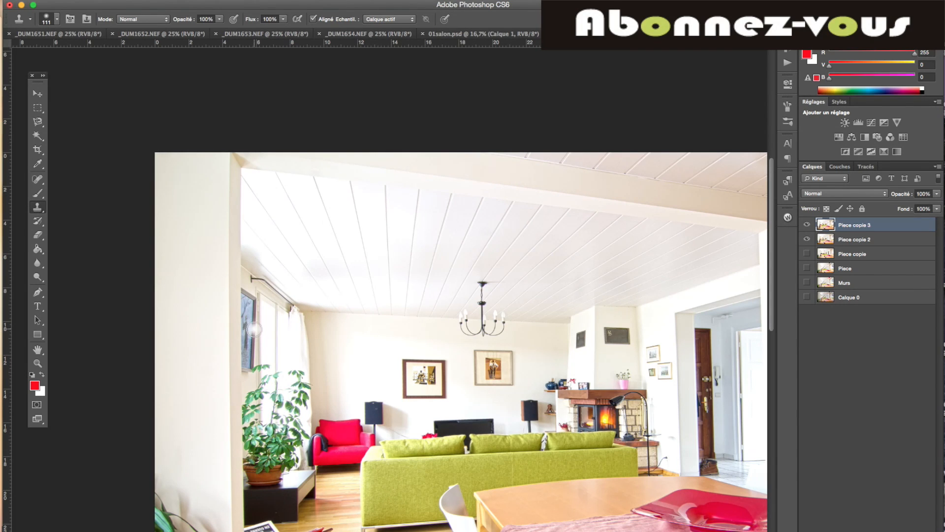
pyautogui.scroll(-8, 196, 306)
pyautogui.scroll(6, 196, 308)
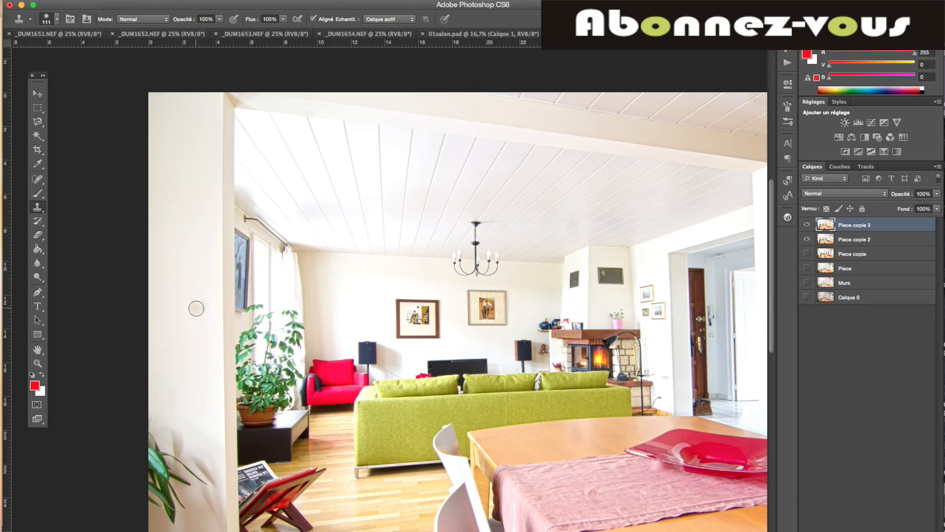
pyautogui.scroll(5, 196, 308)
pyautogui.hscroll(1, 195, 308)
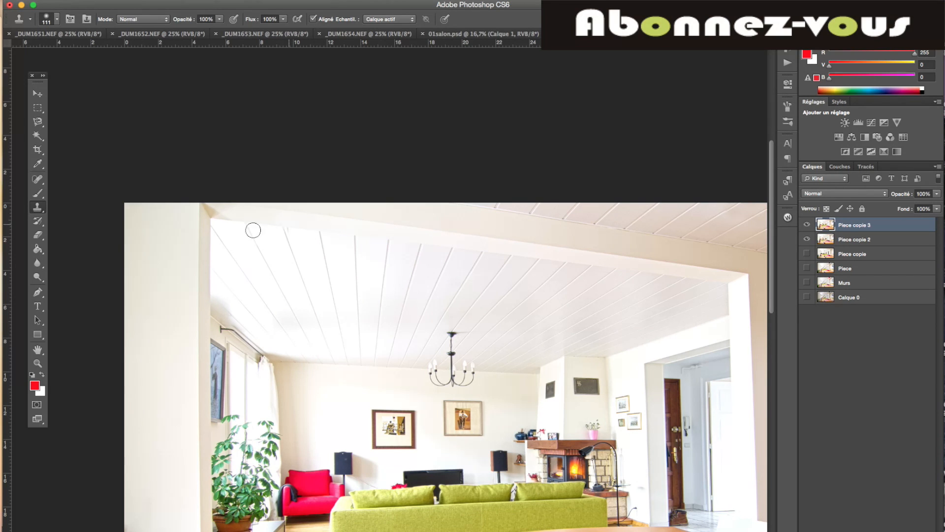
pyautogui.scroll(-7, 141, 291)
pyautogui.hscroll(-1, 141, 291)
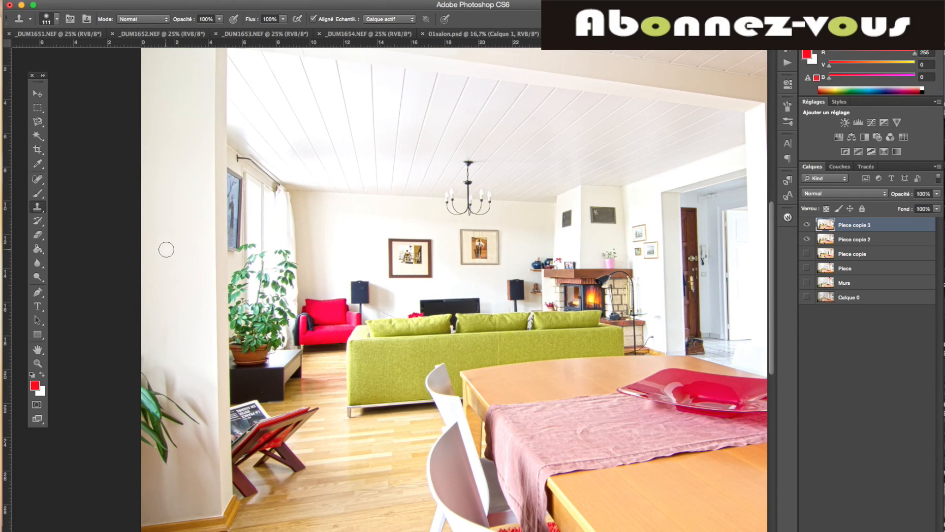
pyautogui.scroll(2, 166, 250)
pyautogui.hscroll(4, 382, 287)
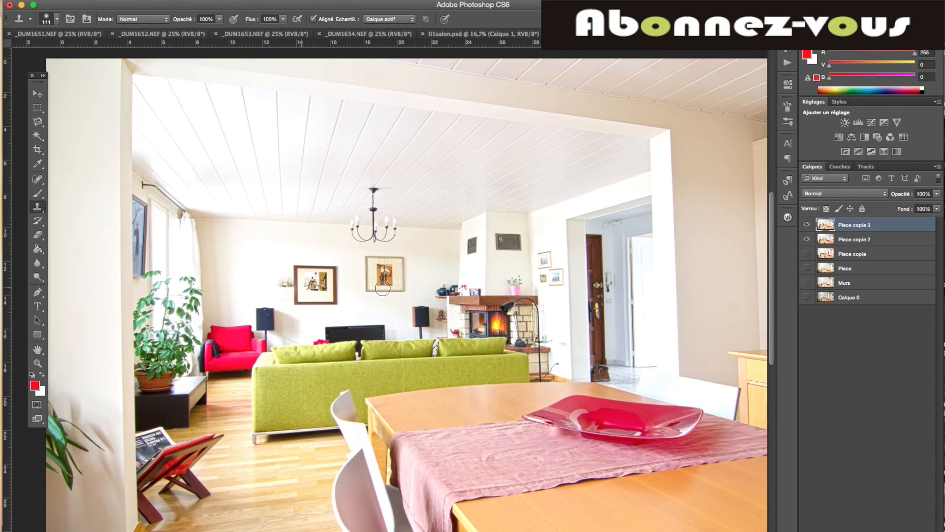
pyautogui.hscroll(-3, 382, 287)
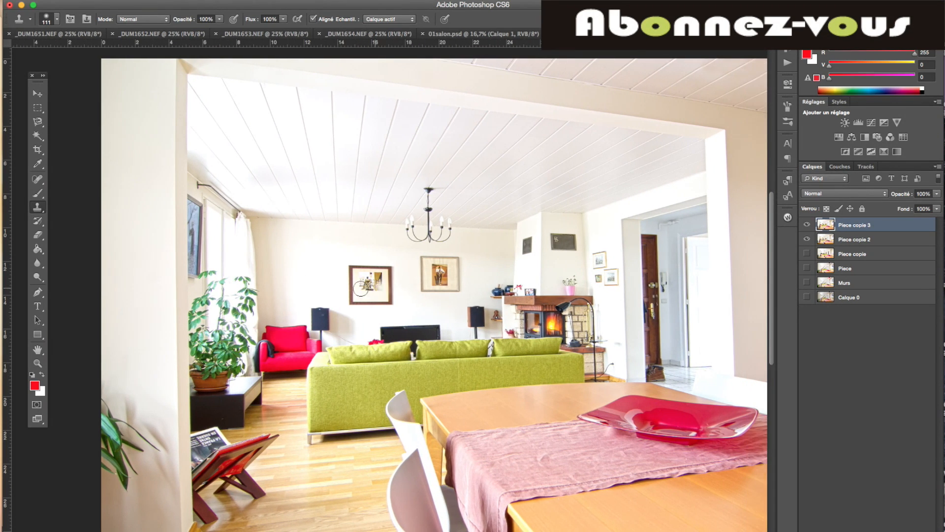
pyautogui.click(232, 239)
# - Compare the whole retouched living-room image with the reference 01salon.psd
pyautogui.click(485, 35)
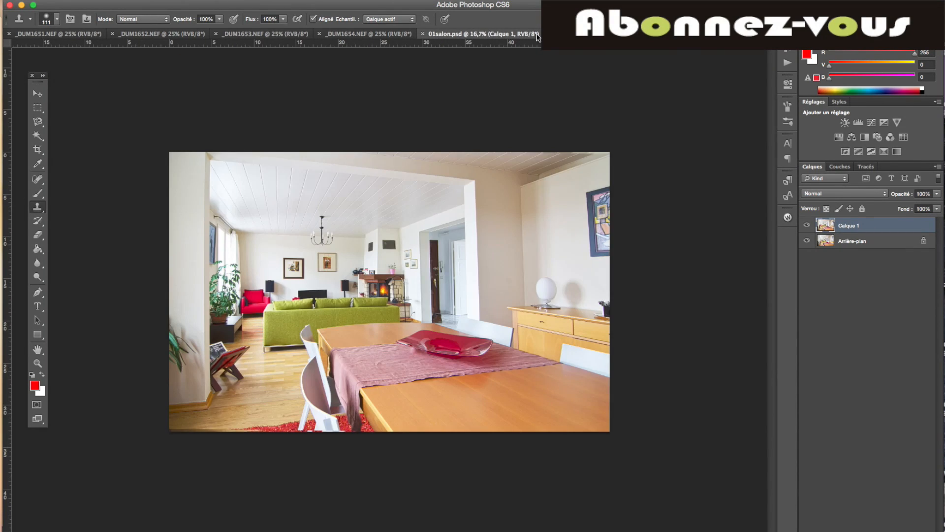
pyautogui.hotkey('ctrl', 'shift', 'Tab')
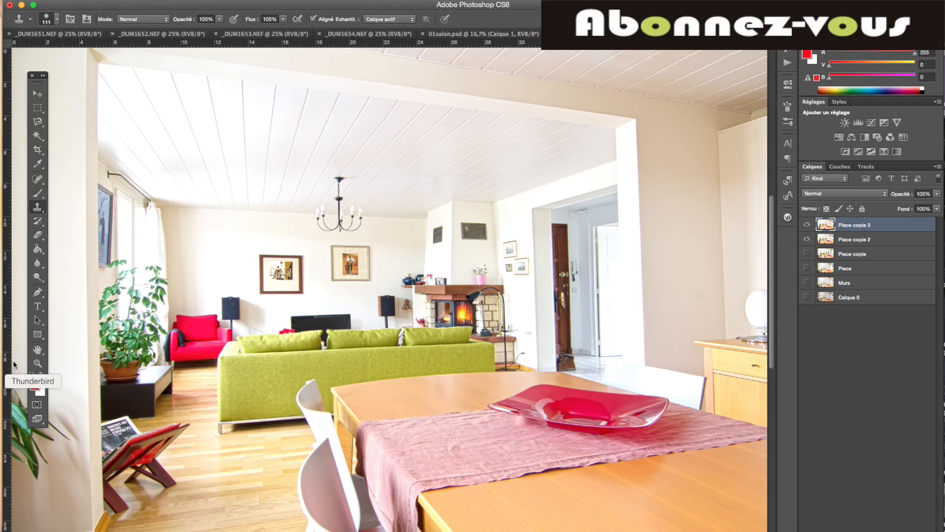
pyautogui.click(37, 363)
pyautogui.keyDown('alt'); pyautogui.click(377, 323); pyautogui.keyUp('alt')
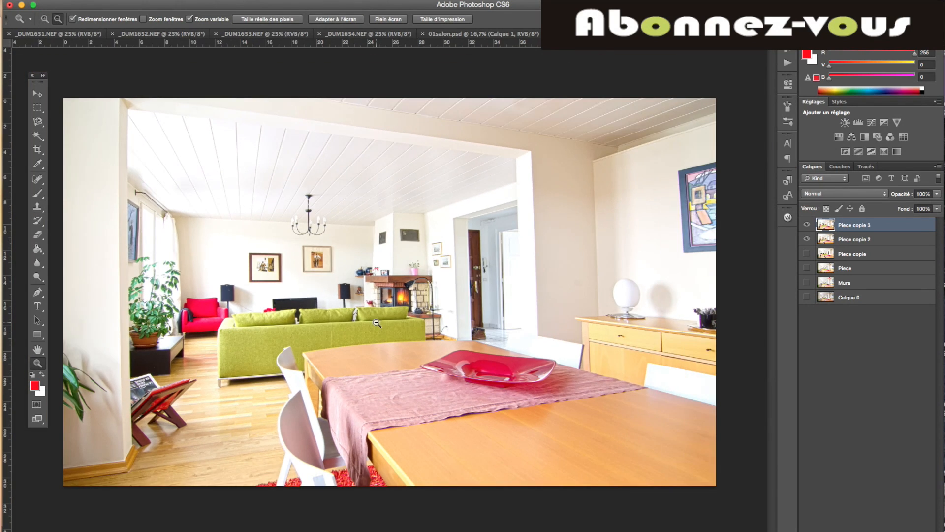
pyautogui.keyDown('alt'); pyautogui.click(377, 323); pyautogui.keyUp('alt')
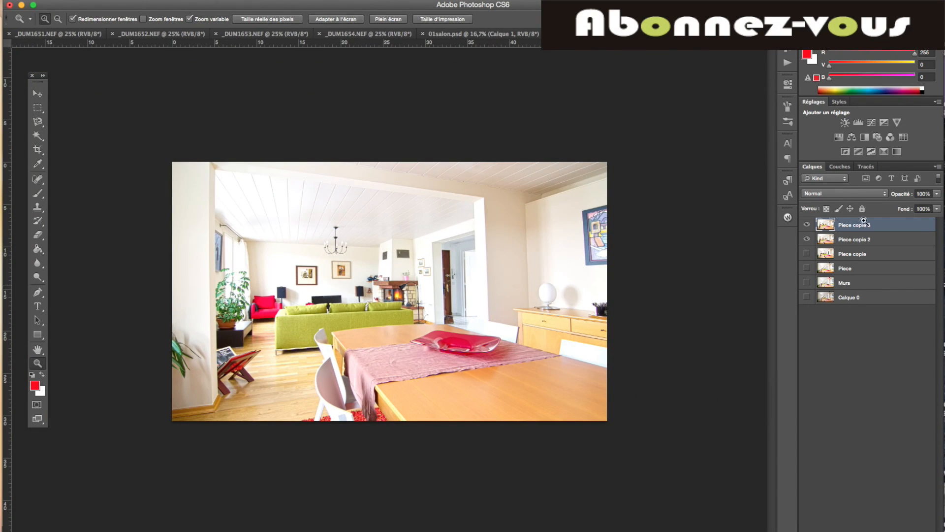
pyautogui.click(498, 34)
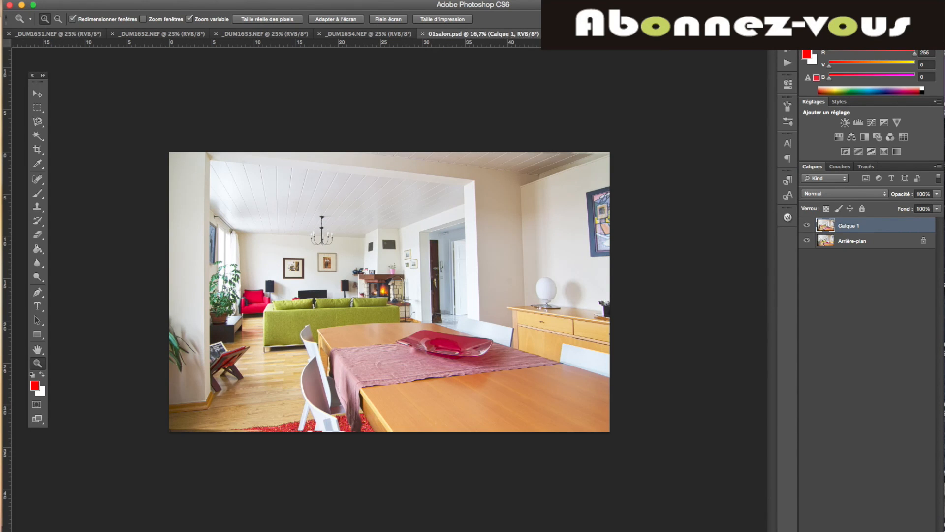
pyautogui.click(566, 34)
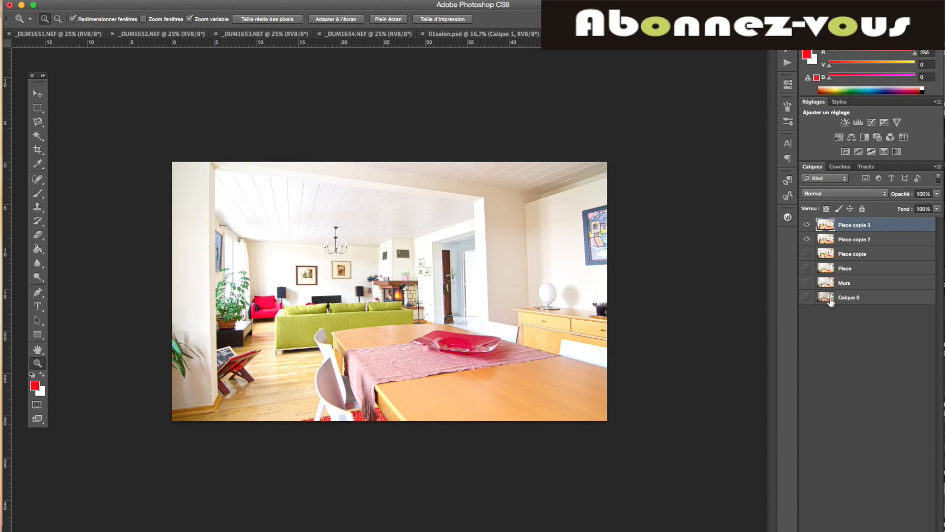
# - Compare the retouched Piece copie 3 layer with the original Calque 0, keeping only Piece copie 3 visible
pyautogui.click(807, 297)
pyautogui.click(807, 240)
pyautogui.click(807, 225)
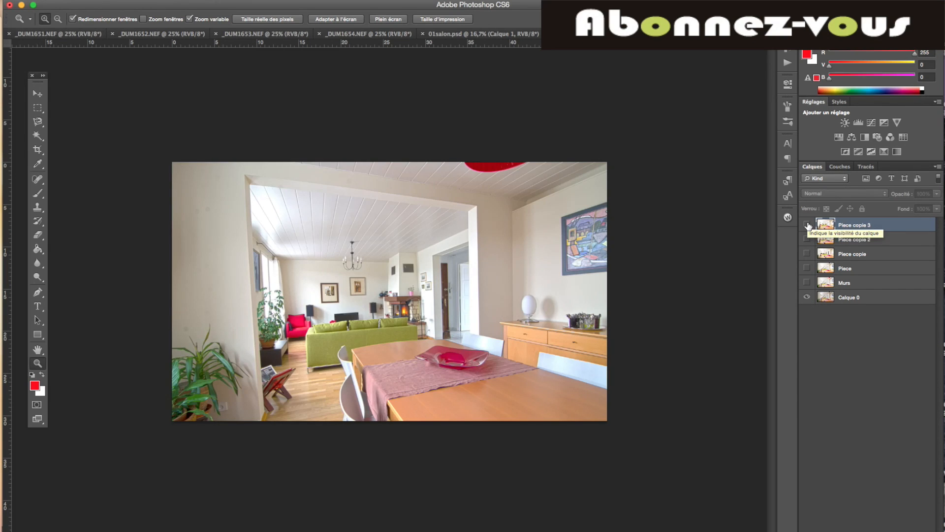
pyautogui.click(807, 225)
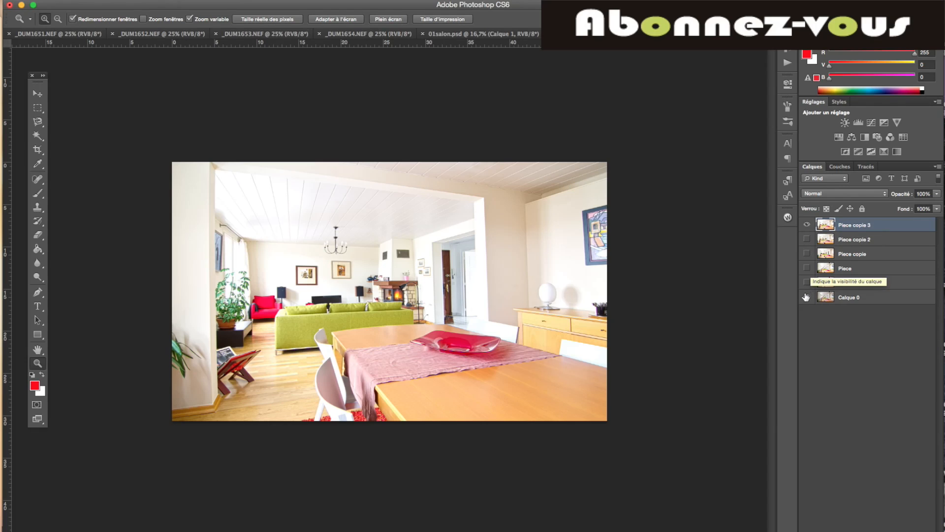
pyautogui.click(807, 225)
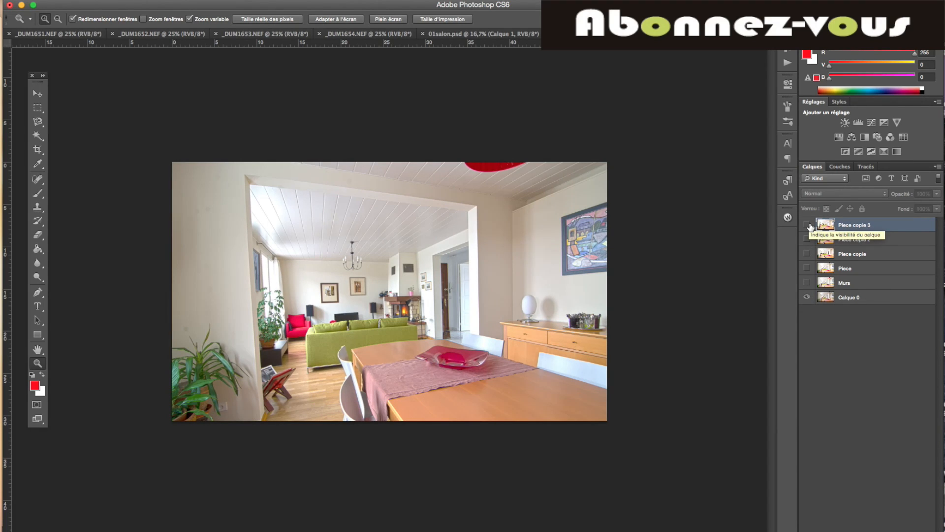
pyautogui.click(807, 225)
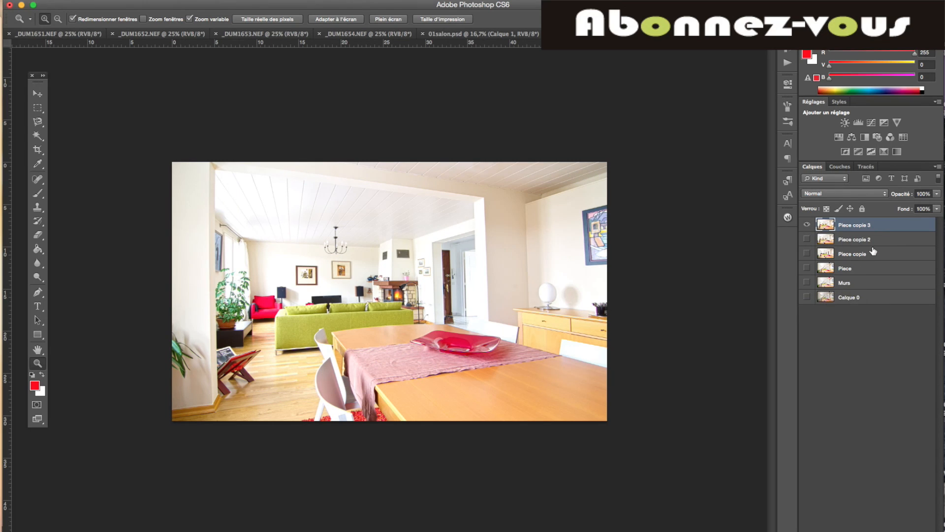
# - Duplicate Piece copie 3 and darken the copy with Brightness/Contrast, setting brightness to -55 and contrast to -6
pyautogui.press('super+j')
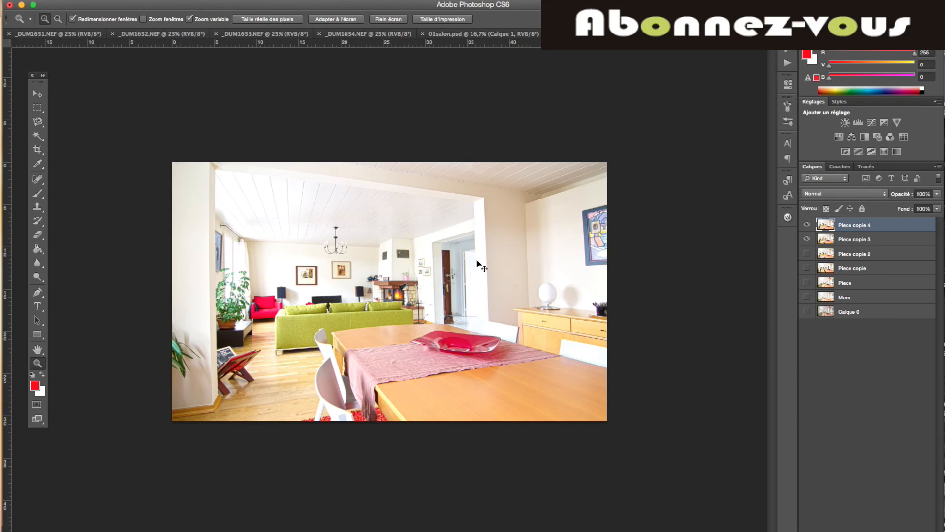
pyautogui.press('super+shift+b')
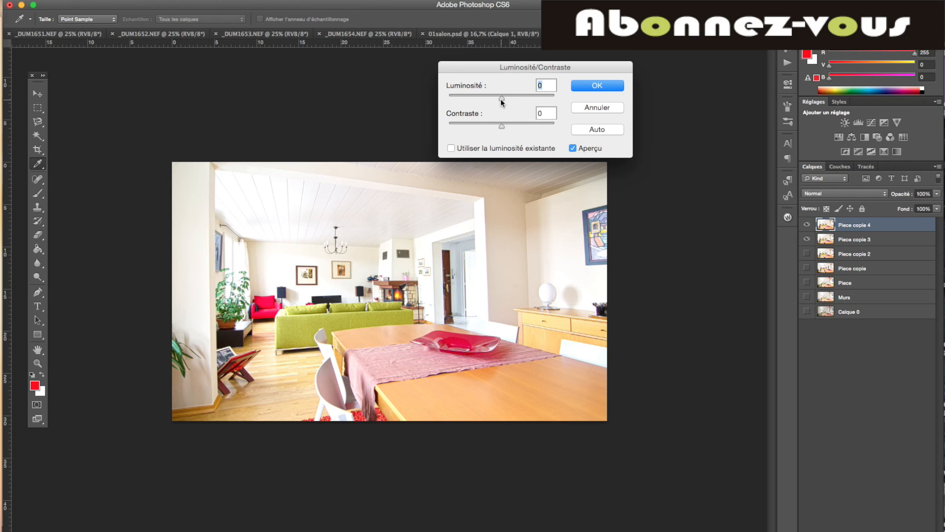
pyautogui.moveTo(500, 97)
pyautogui.mouseDown()
pyautogui.moveTo(484, 97)
pyautogui.moveTo(498, 126)
pyautogui.moveTo(483, 96)
pyautogui.mouseUp()
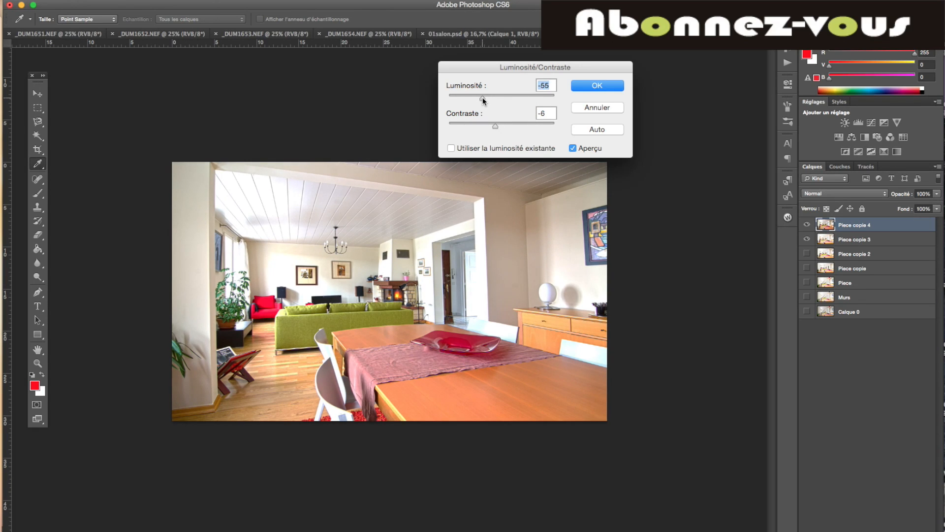
pyautogui.click(595, 86)
# - Add a black layer mask hiding all of the darkened Piece copie 4 and choose the Brush for painting on it
pyautogui.press('z')
pyautogui.moveTo(189, 270); pyautogui.dragTo(238, 270)
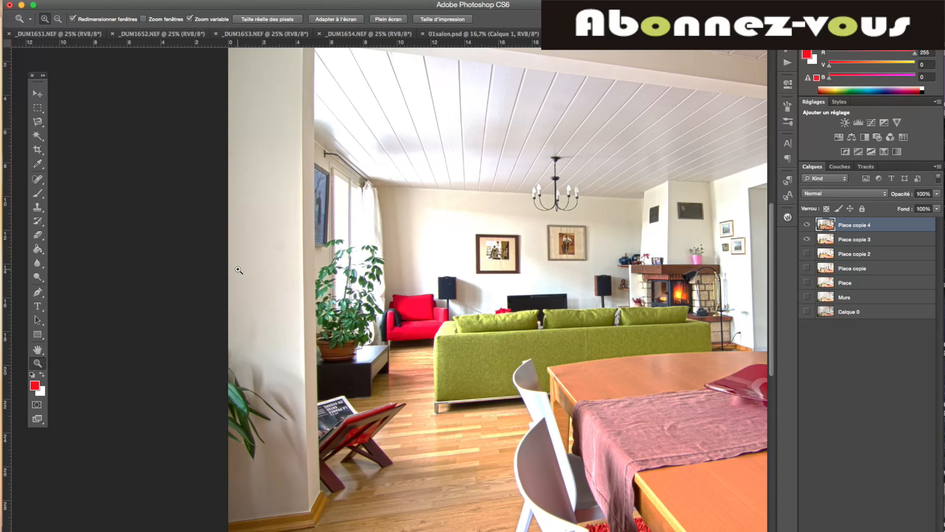
pyautogui.hscroll(3, 239, 270)
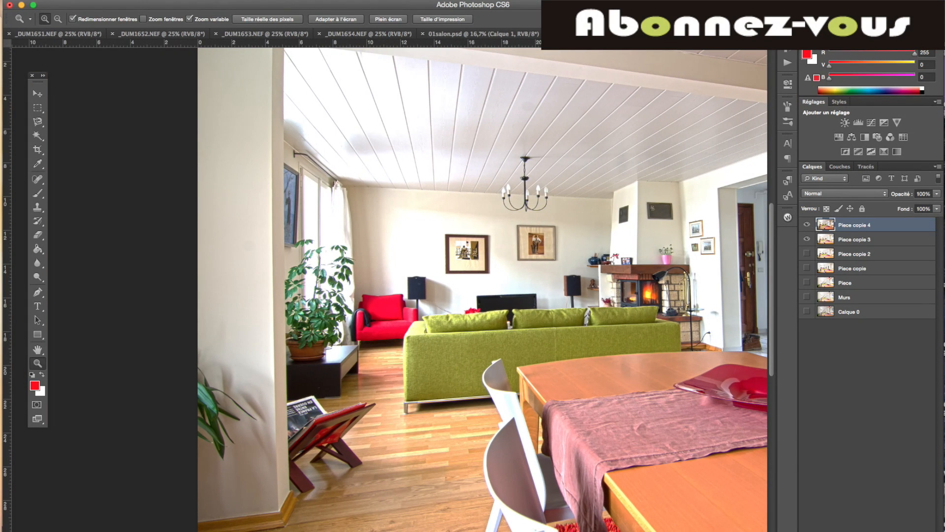
pyautogui.keyDown('alt'); pyautogui.click(844, 524); pyautogui.keyUp('alt')
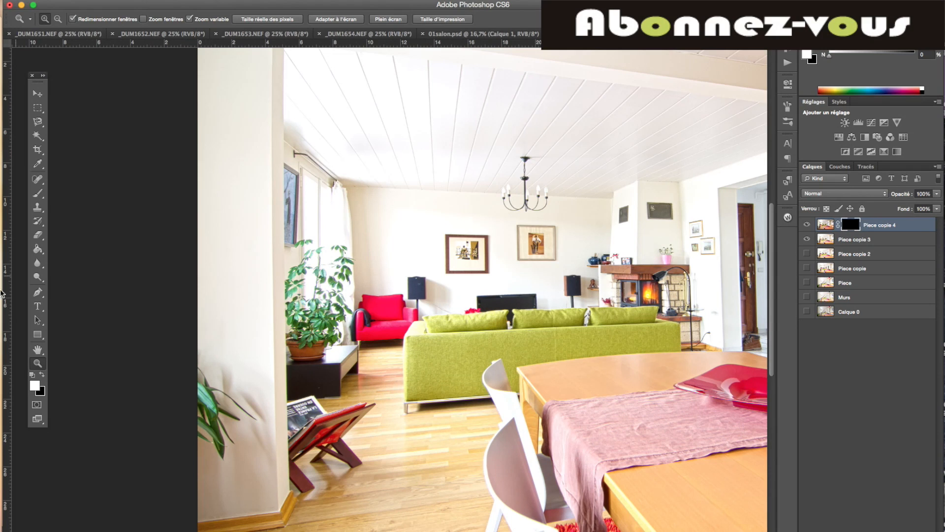
pyautogui.click(38, 193)
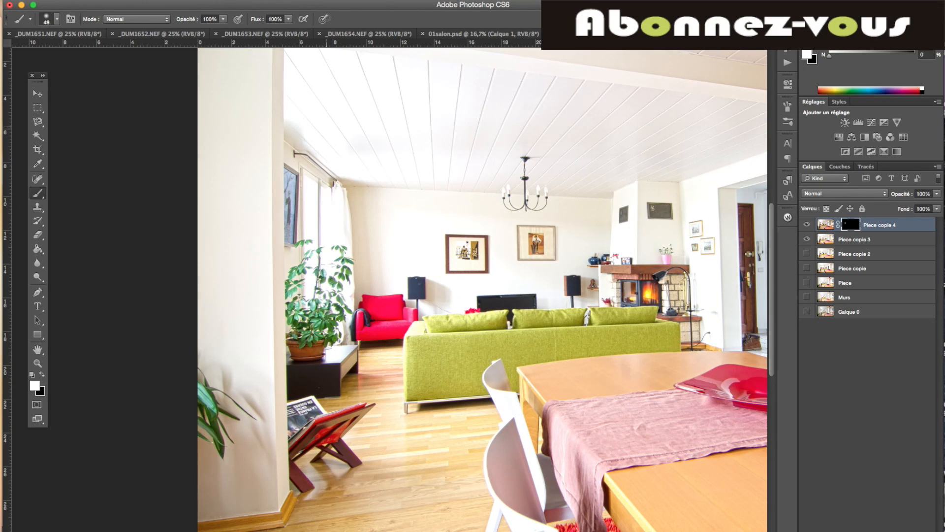
# - Lower the Brush opacity to 30%, check Piece copie 4's effect on the image, and make black the painting colour
pyautogui.click(223, 19)
pyautogui.moveTo(228, 30); pyautogui.dragTo(182, 33)
pyautogui.click(223, 19)
pyautogui.moveTo(224, 30); pyautogui.dragTo(233, 32)
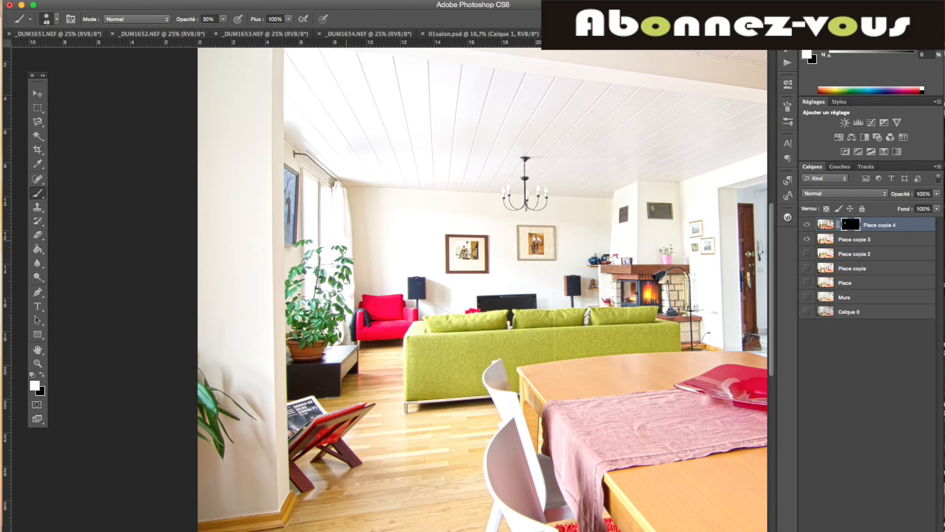
pyautogui.click(806, 225)
pyautogui.click(806, 225)
pyautogui.click(42, 375)
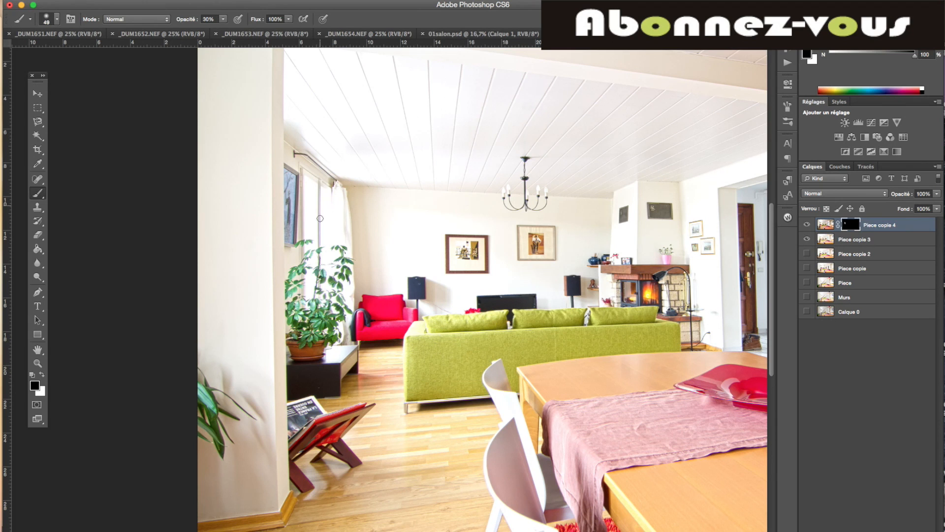
# - Merge Piece copie 4 with Piece copie 3 and compare the whole image with 01salon.psd
pyautogui.keyDown('shift'); pyautogui.click(890, 239); pyautogui.keyUp('shift')
pyautogui.rightClick(891, 239)
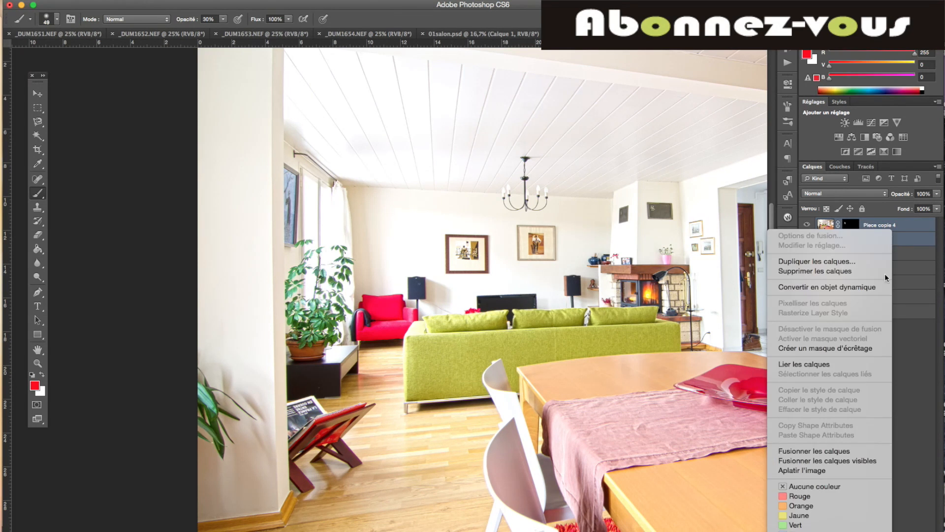
pyautogui.click(809, 451)
pyautogui.click(37, 362)
pyautogui.keyDown('alt'); pyautogui.click(410, 319); pyautogui.keyUp('alt')
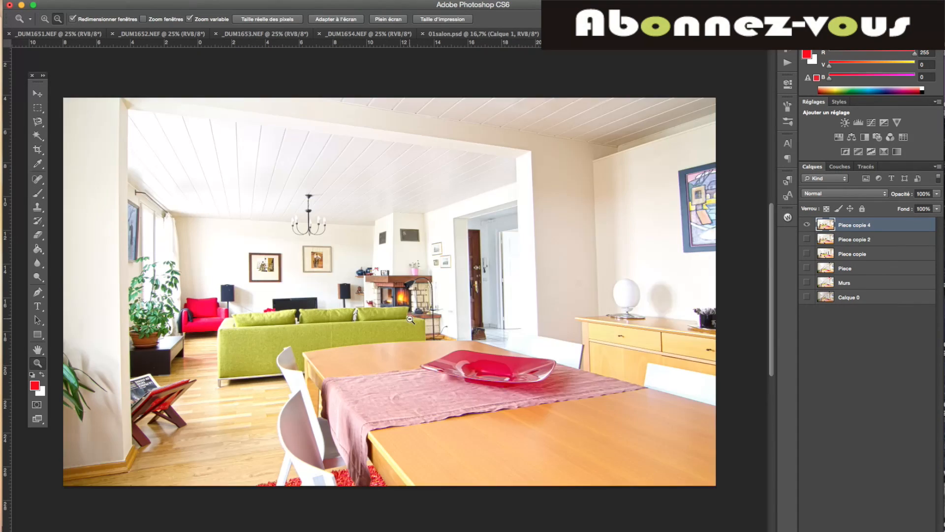
pyautogui.keyDown('alt'); pyautogui.click(410, 319); pyautogui.keyUp('alt')
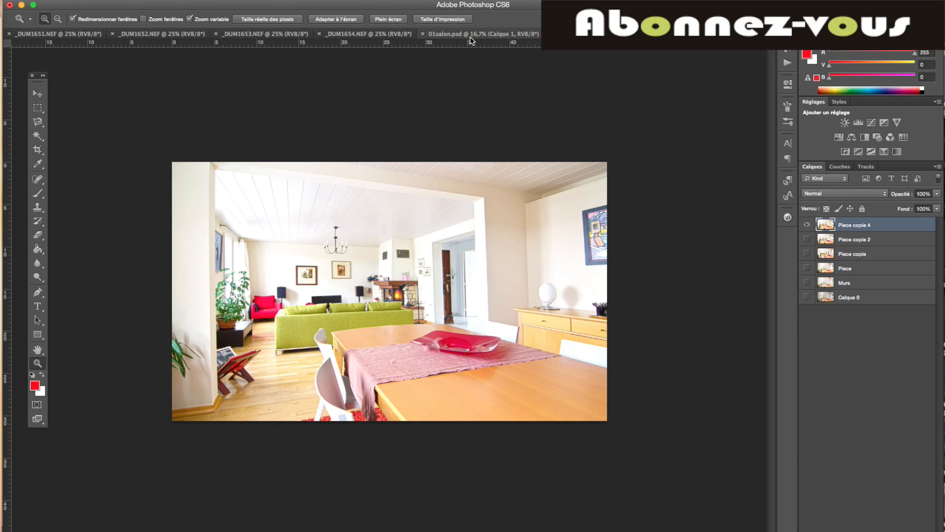
pyautogui.click(496, 36)
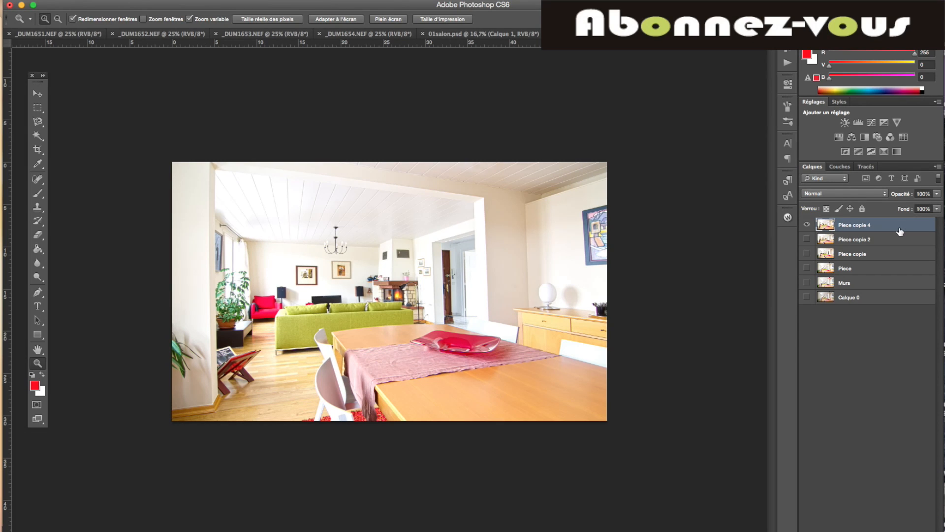
# - Duplicate Piece copie 4 and apply a Perspective transform raising the copy's left edge, with a vertical skew of about 1.27°
pyautogui.press('super+j')
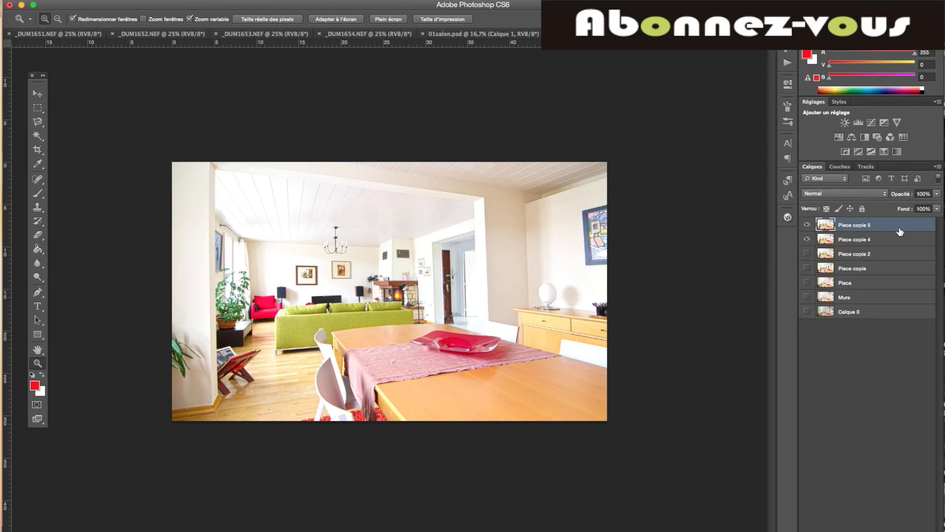
pyautogui.press('super+t')
pyautogui.rightClick(316, 306)
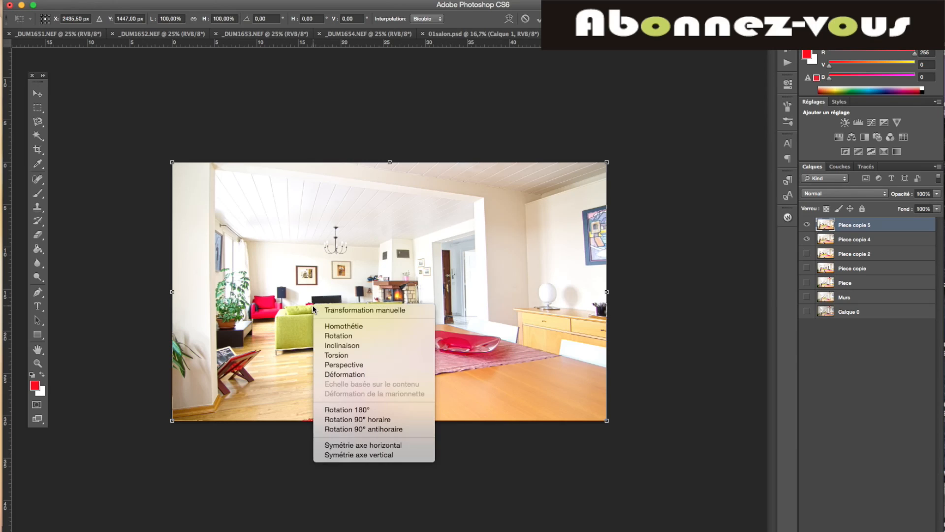
pyautogui.click(344, 364)
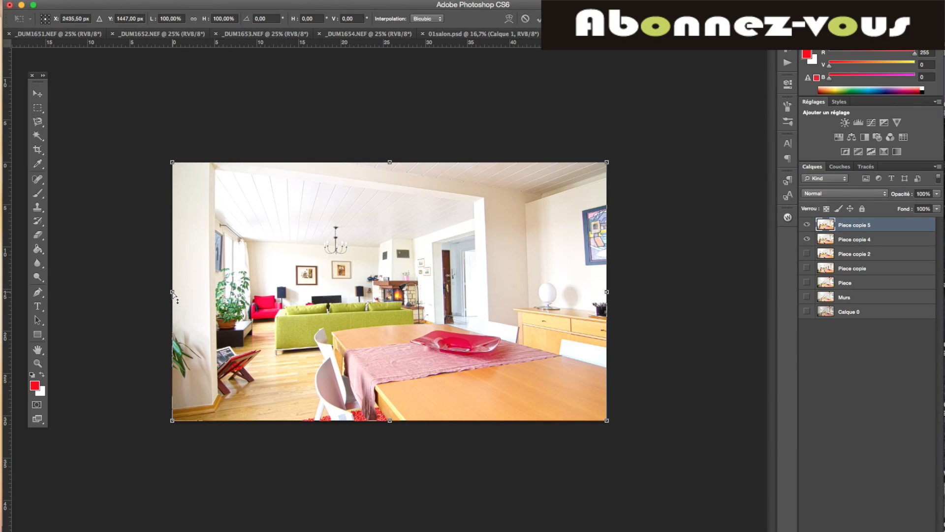
pyautogui.moveTo(172, 292); pyautogui.dragTo(172, 284)
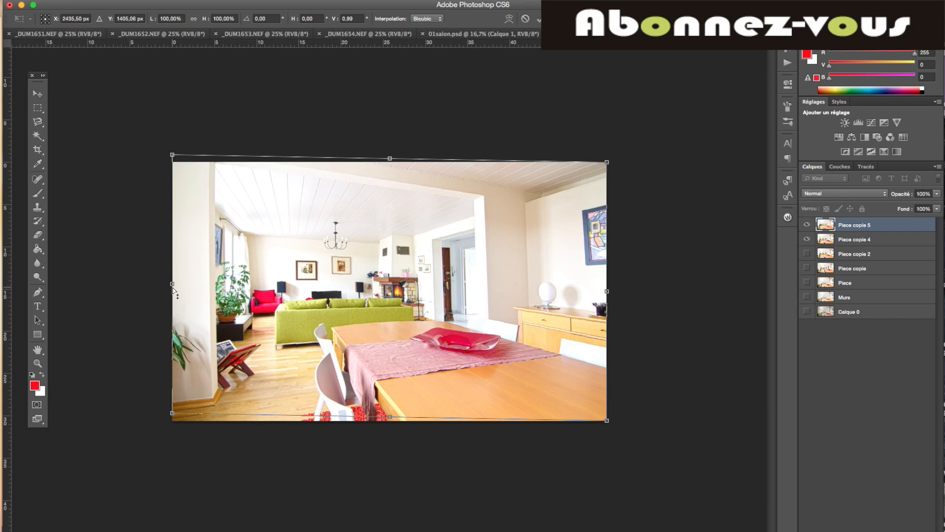
pyautogui.moveTo(172, 284); pyautogui.dragTo(173, 282)
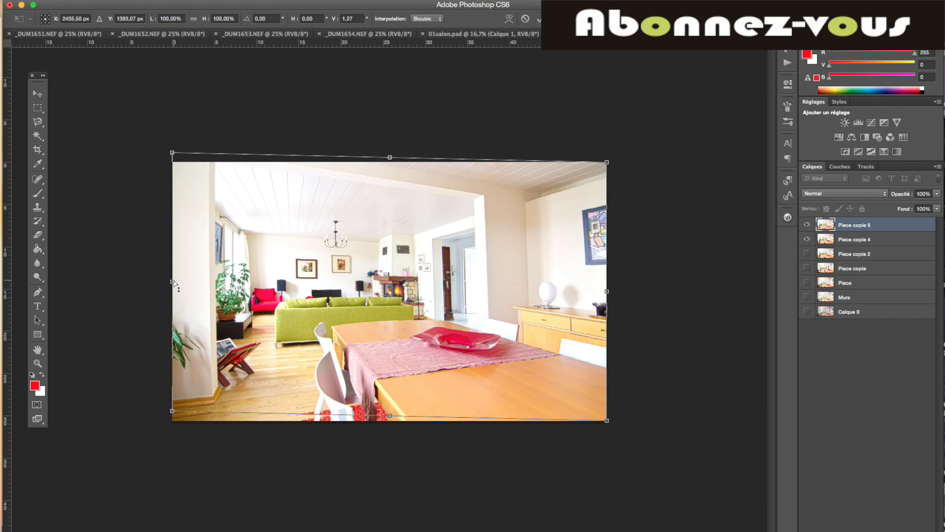
pyautogui.press('z')
pyautogui.press('Return')
# - Hide Piece copie 4 and crop the image to cut off the transparent bottom strip and a narrow band along the right edge
pyautogui.click(807, 239)
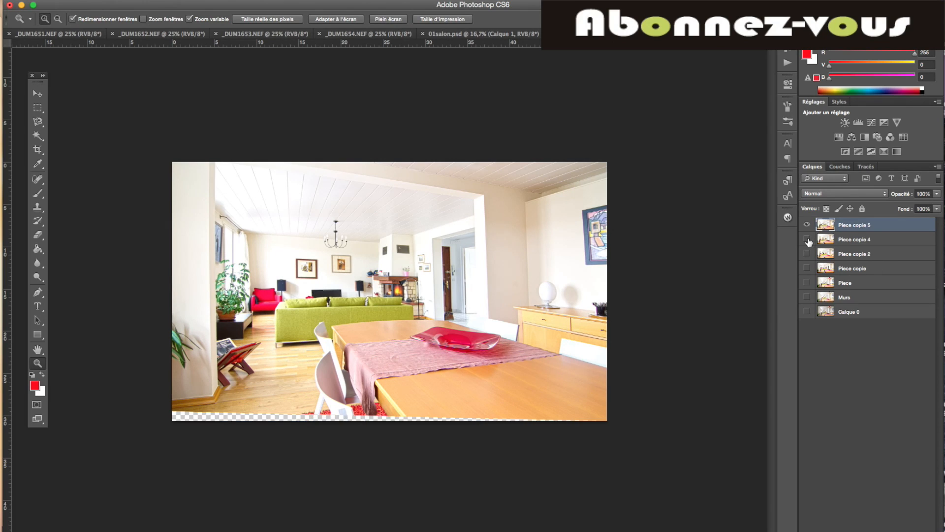
pyautogui.click(38, 149)
pyautogui.moveTo(389, 419); pyautogui.dragTo(389, 413)
pyautogui.moveTo(604, 293); pyautogui.dragTo(598, 293)
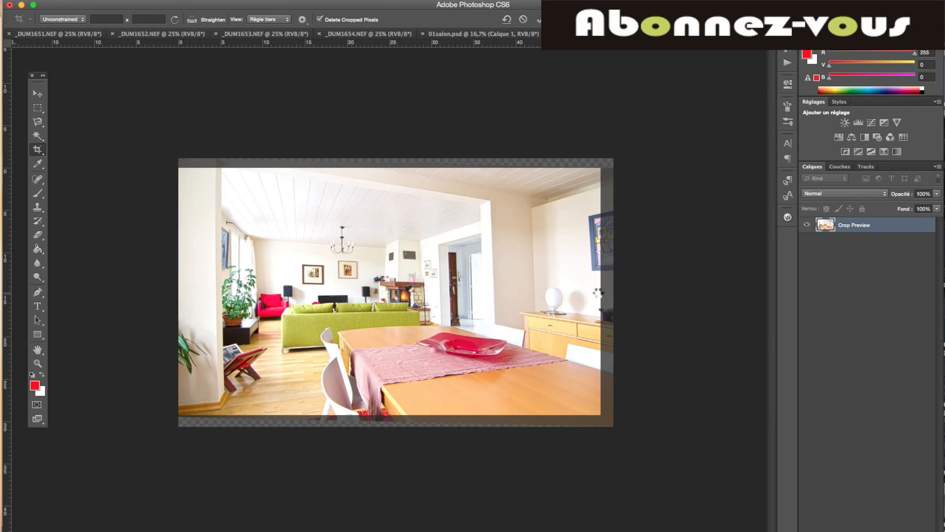
pyautogui.press('Return')
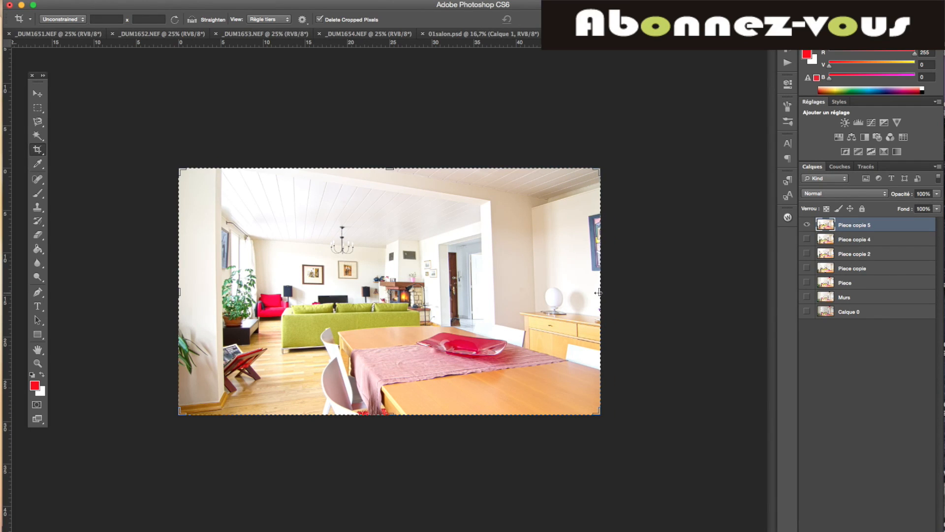
# - Show Piece copie 4 again, compare the image with and without Piece copie 5, and choose the Brush
pyautogui.click(806, 240)
pyautogui.click(808, 226)
pyautogui.click(807, 225)
pyautogui.click(807, 225)
pyautogui.click(807, 225)
pyautogui.click(38, 194)
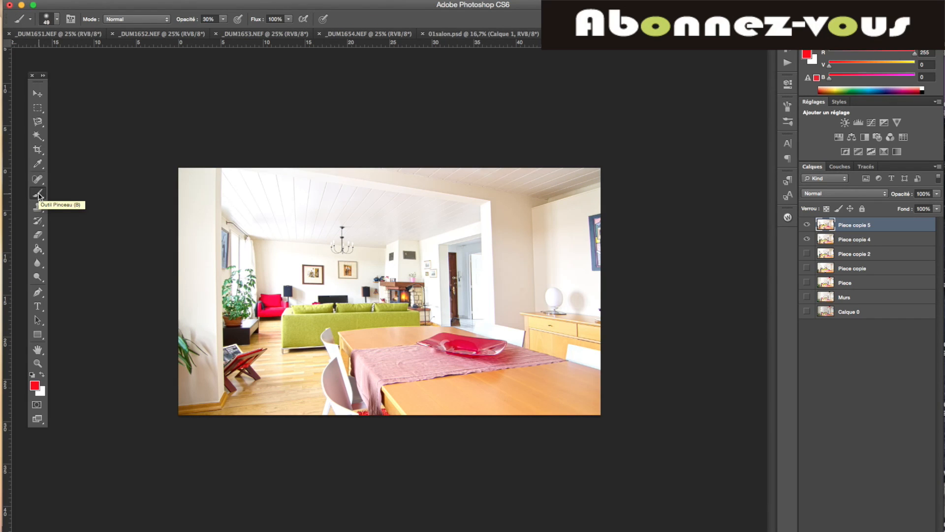